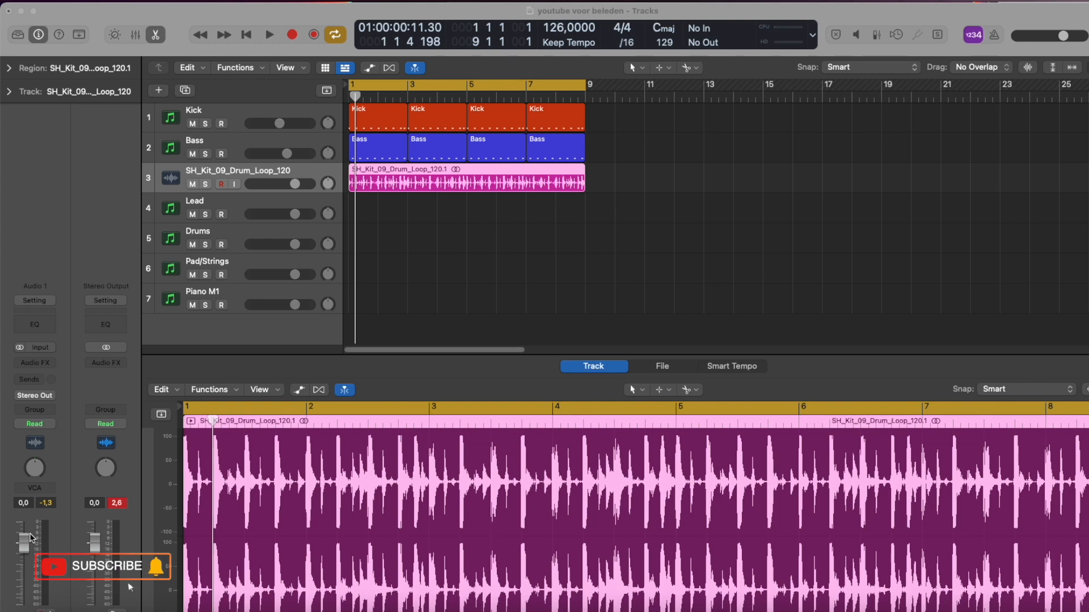
Play the whole arrangement, and solo the SH_Kit_09_Drum_Loop_120 track to audition the drum loop on its own.
left_click(270, 36)
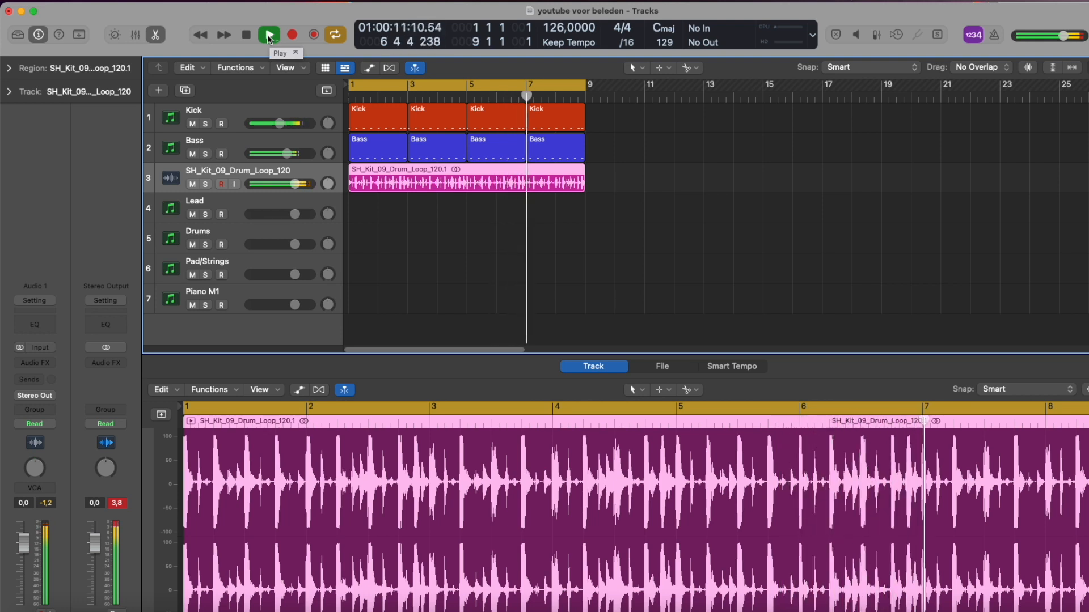
left_click(269, 36)
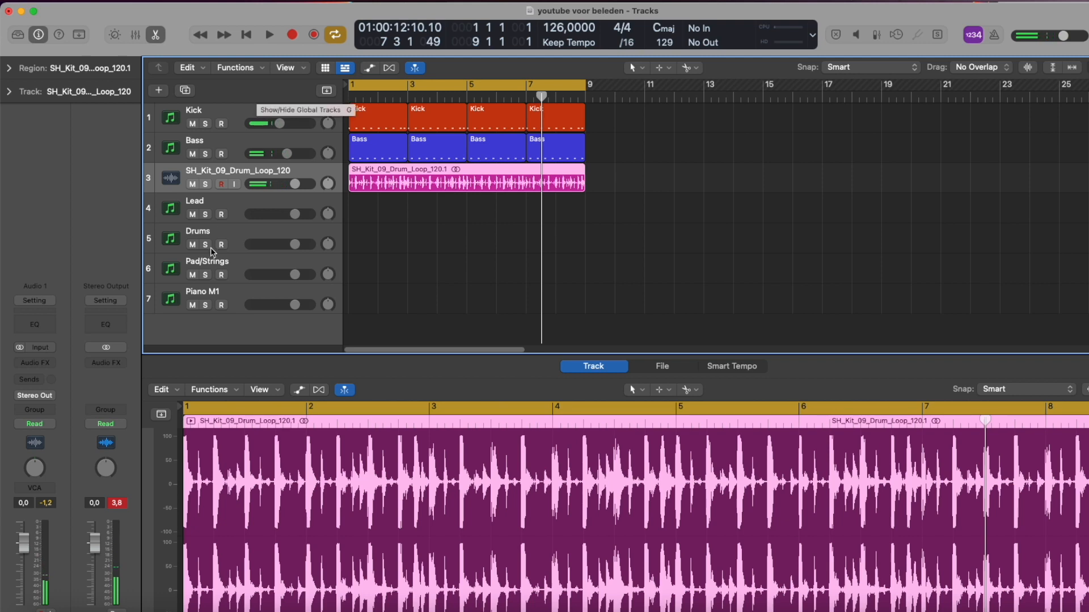
left_click(205, 184)
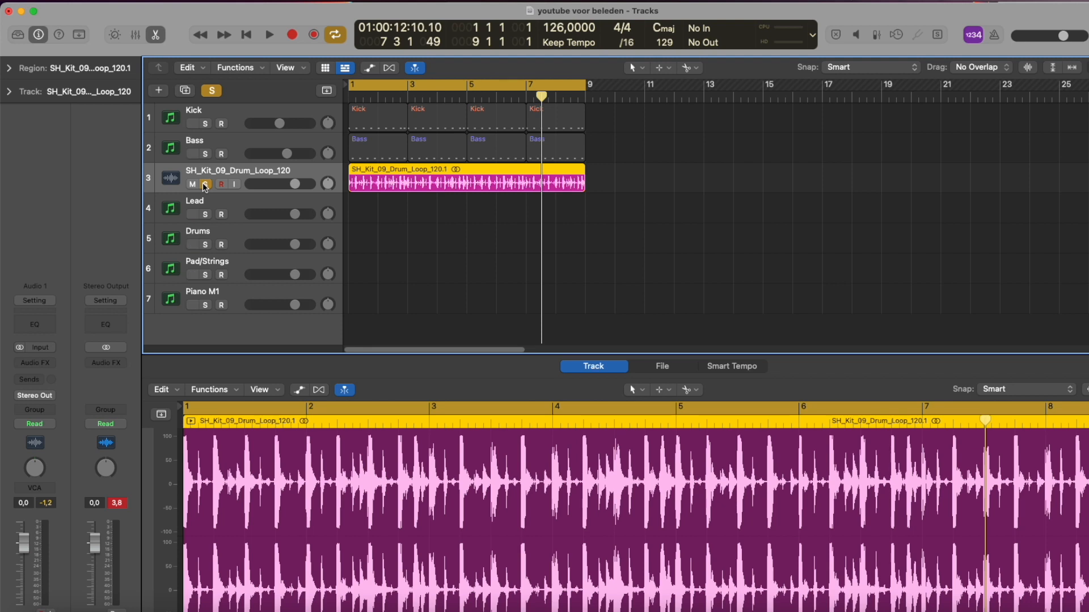
key("space")
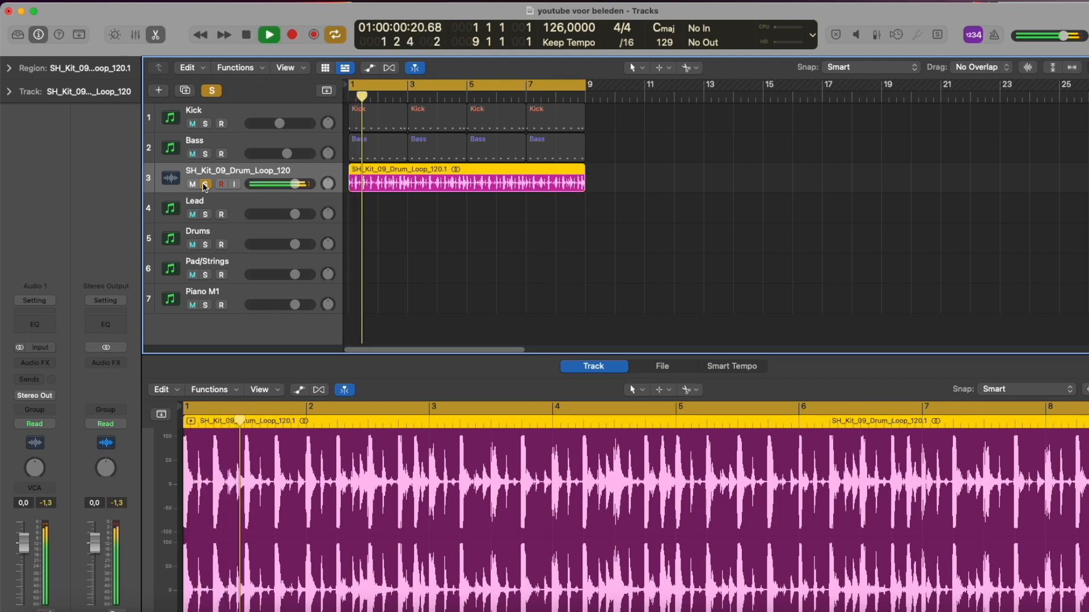
key("space")
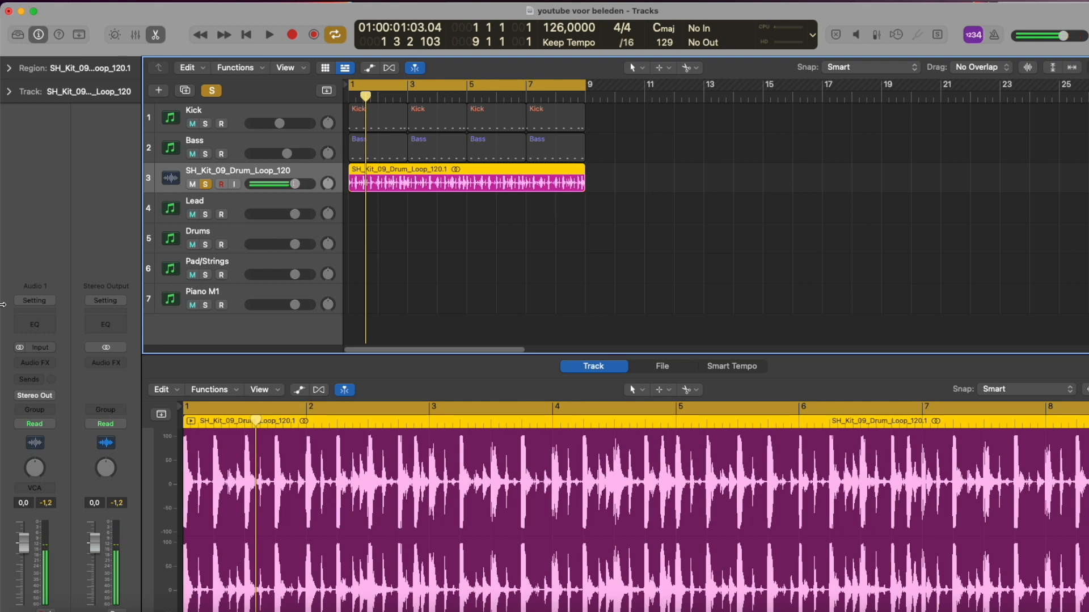
Add a Channel EQ to the drum loop track with a low cut at 284 Hz, comparing playback with the filter off and on.
left_click(45, 327)
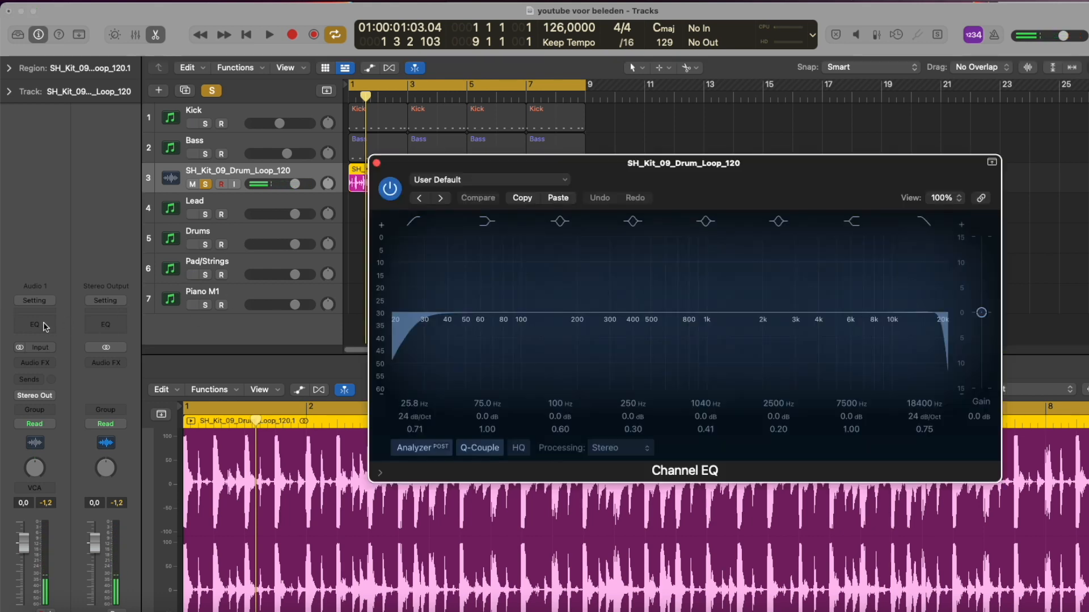
left_click_drag(404, 404, 403, 369)
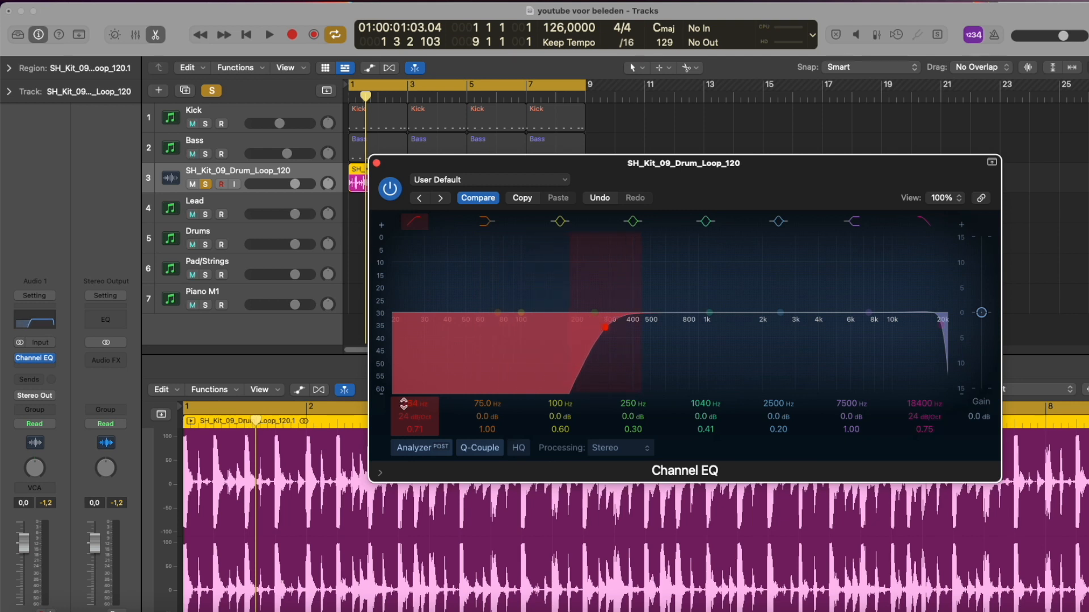
key("space")
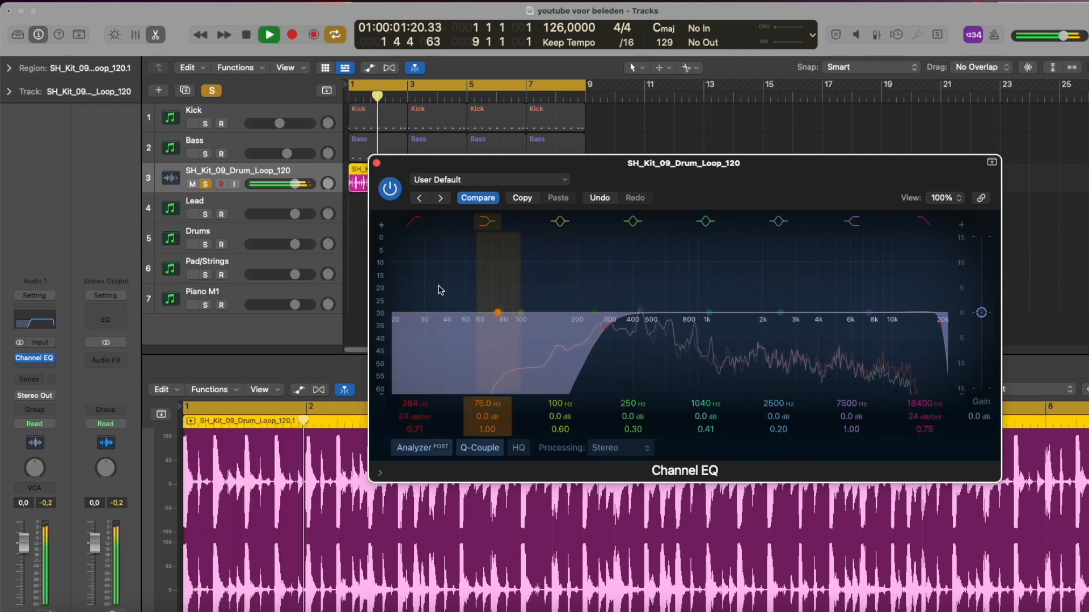
left_click(412, 221)
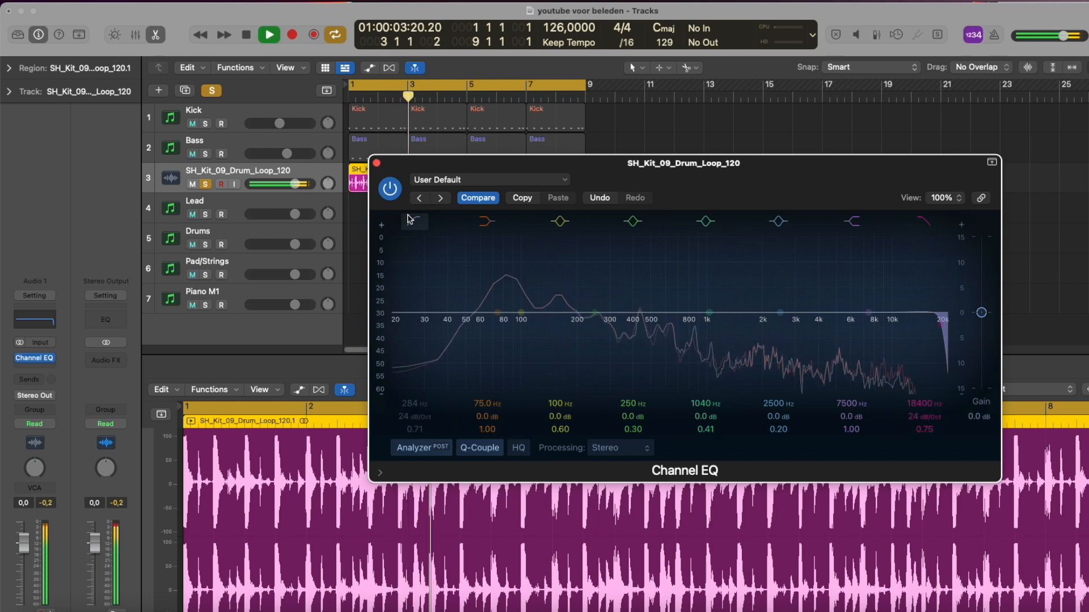
left_click(412, 221)
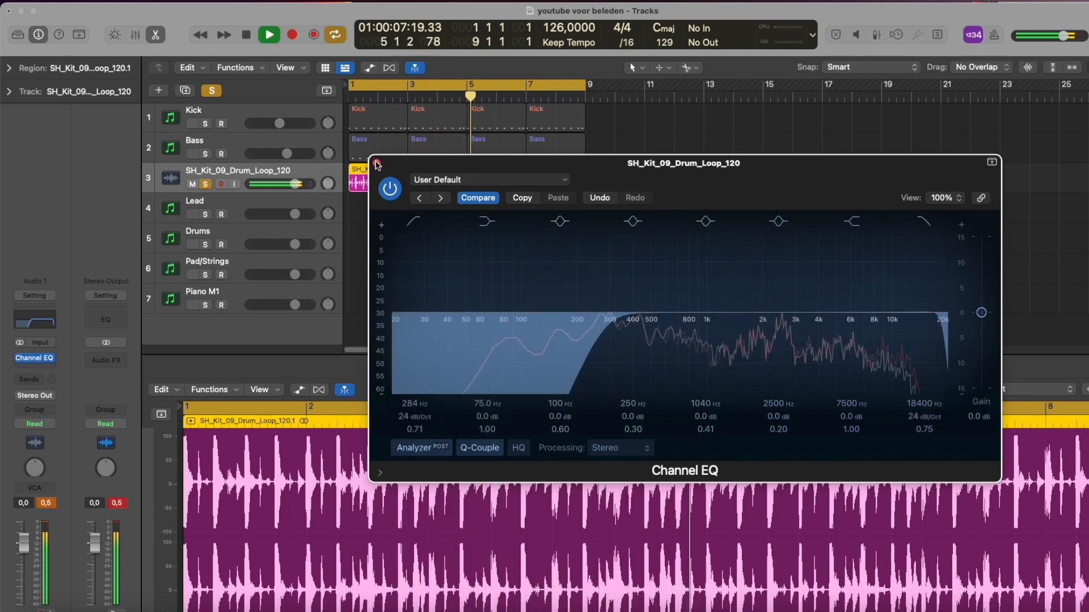
Lower the drum loop's low-cut frequency to about 143 Hz while listening, and close the Channel EQ.
left_click_drag(414, 405, 414, 425)
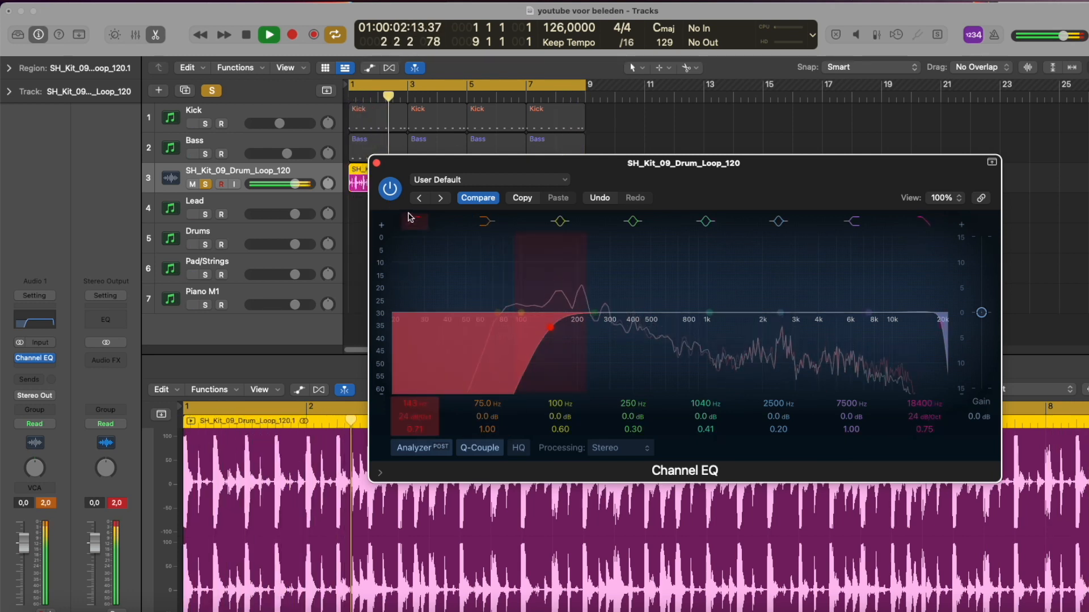
key("space")
left_click(374, 163)
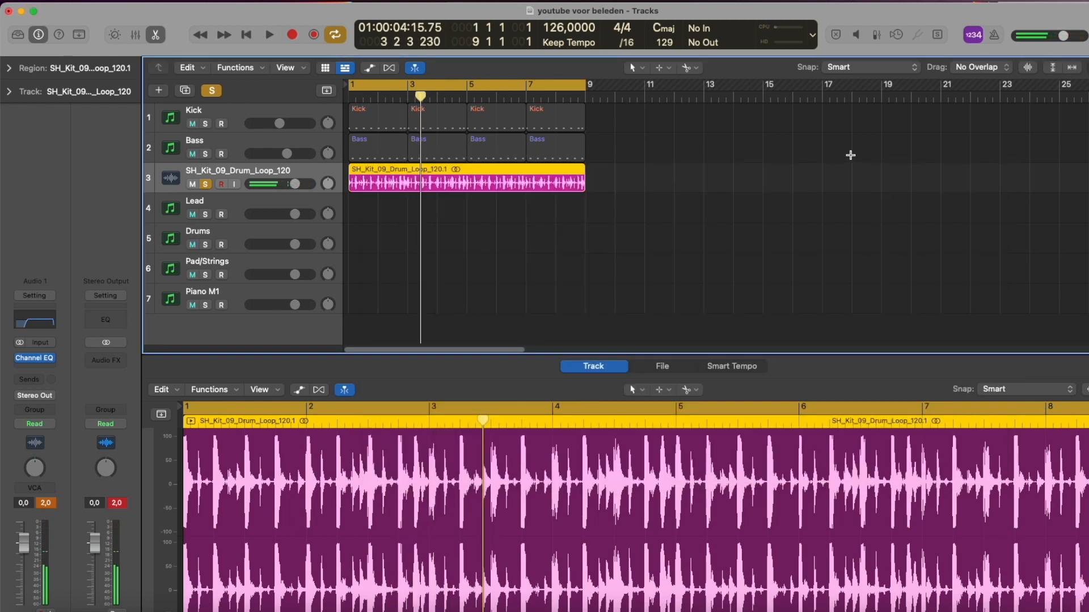
Set the cycle range to the first two bars, from bar 1 to bar 3.
key("super+Right")
key("super+Right")
key("super+Right")
key("super+Right")
key("super+Right")
key("super+Right")
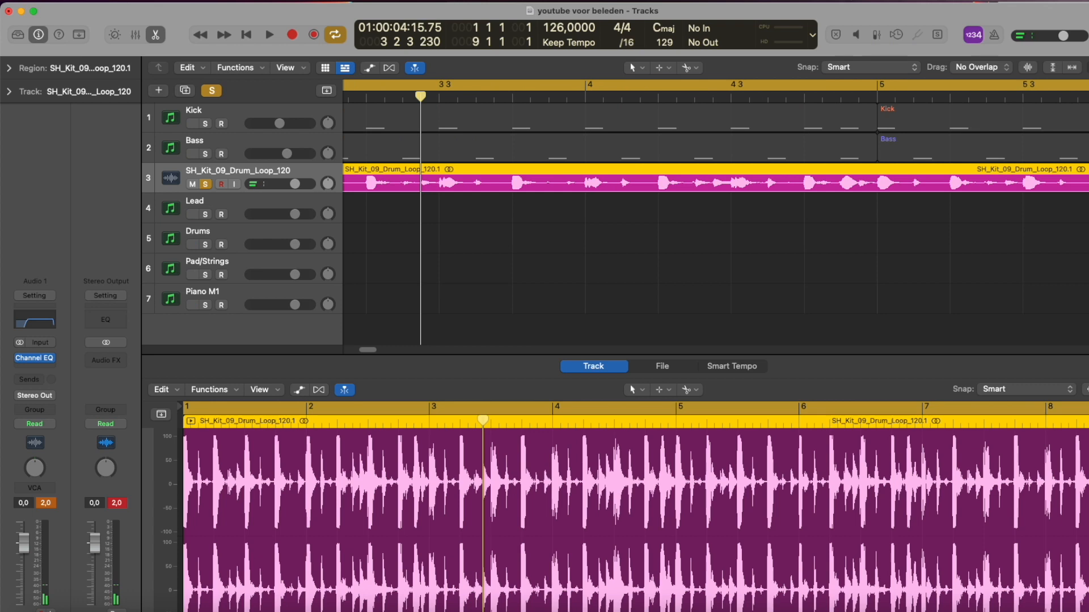
scroll(626, 149, "left", 10)
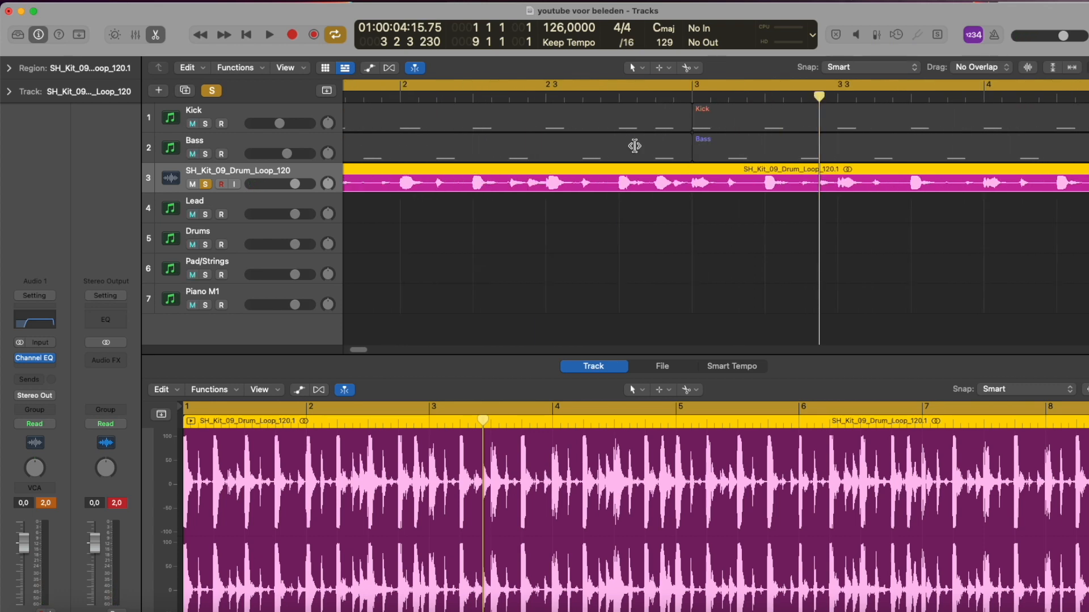
left_click(565, 93)
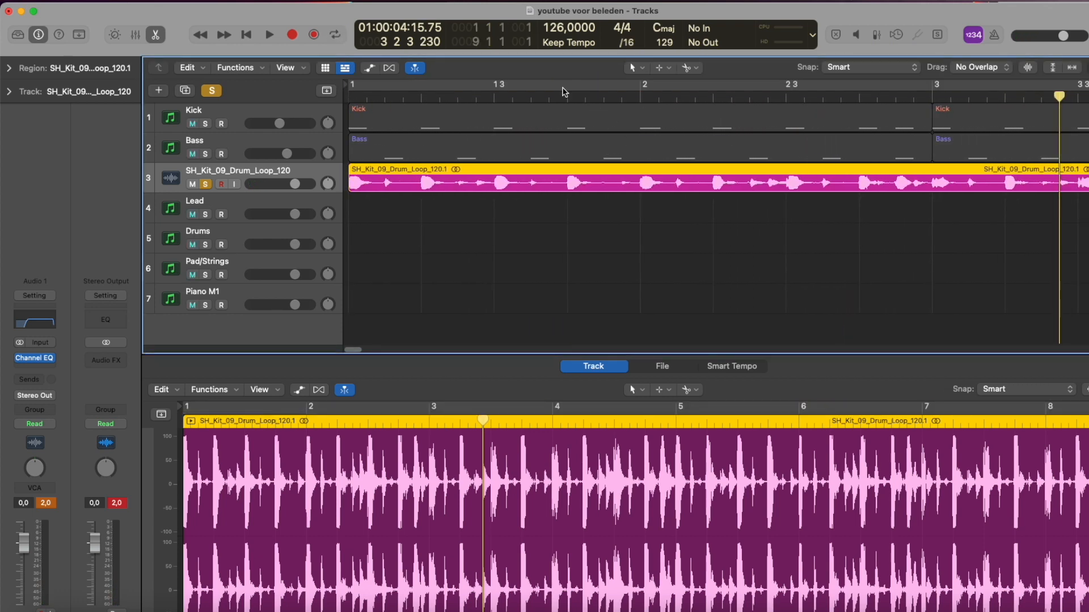
left_click_drag(350, 84, 942, 187)
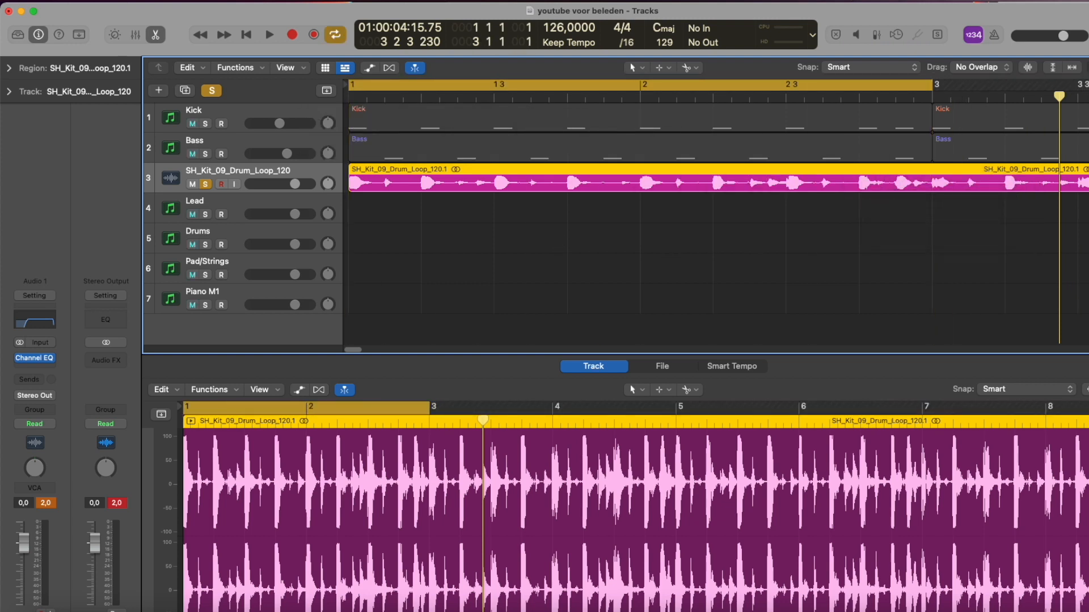
Divide the drum loop region into equal one-beat slices, starting with a cut at position 1 2 1 1.
key("super+Down")
key("super+Down")
key("super+Down")
key("super+Down")
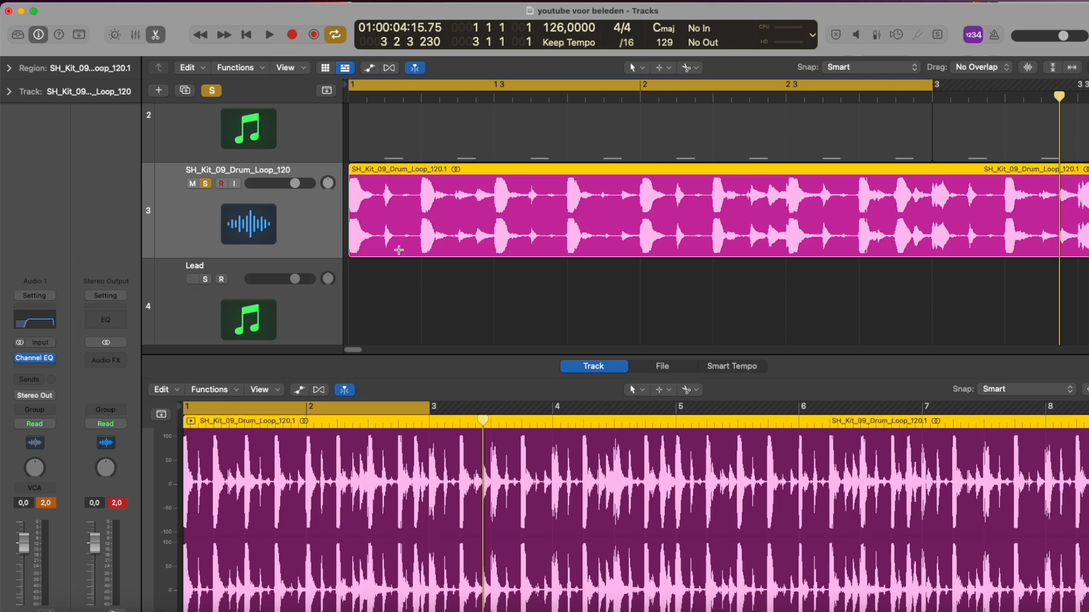
right_click(419, 247)
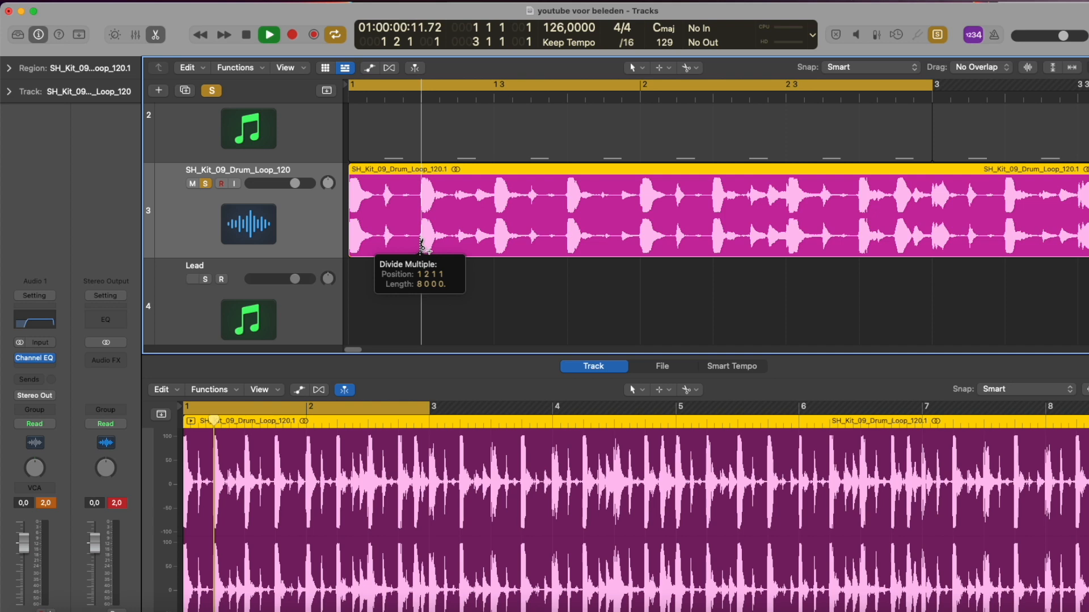
left_click(421, 245, "alt")
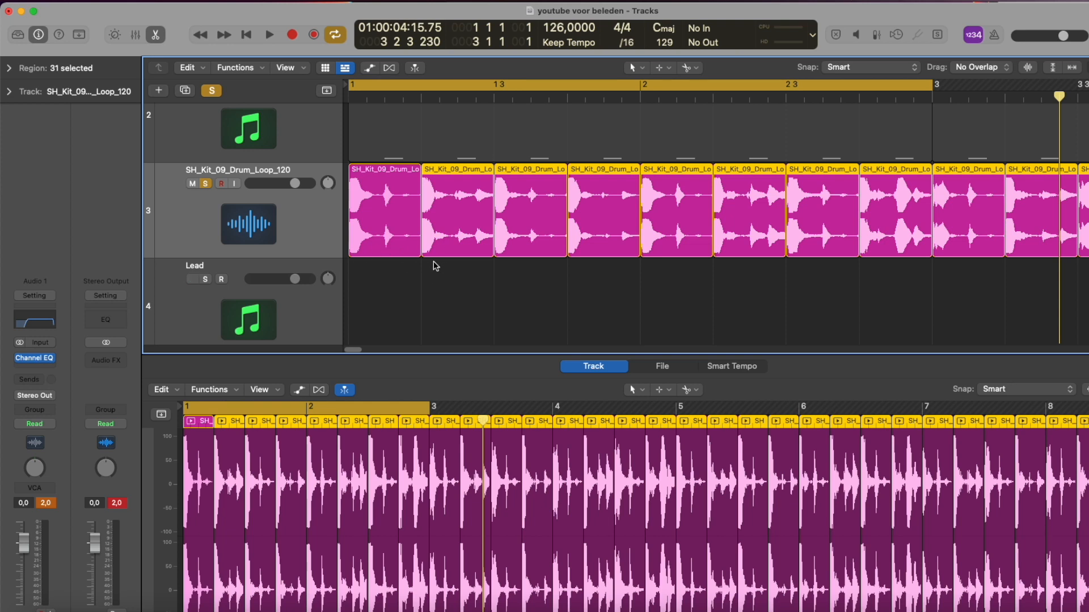
Select all 32 drum loop slices and trim their starts together so each begins halfway through its beat, the first at 1 1 3.
mouse_move(349, 254)
left_mouse_down()
mouse_move(366, 256)
mouse_move(357, 257)
left_mouse_up()
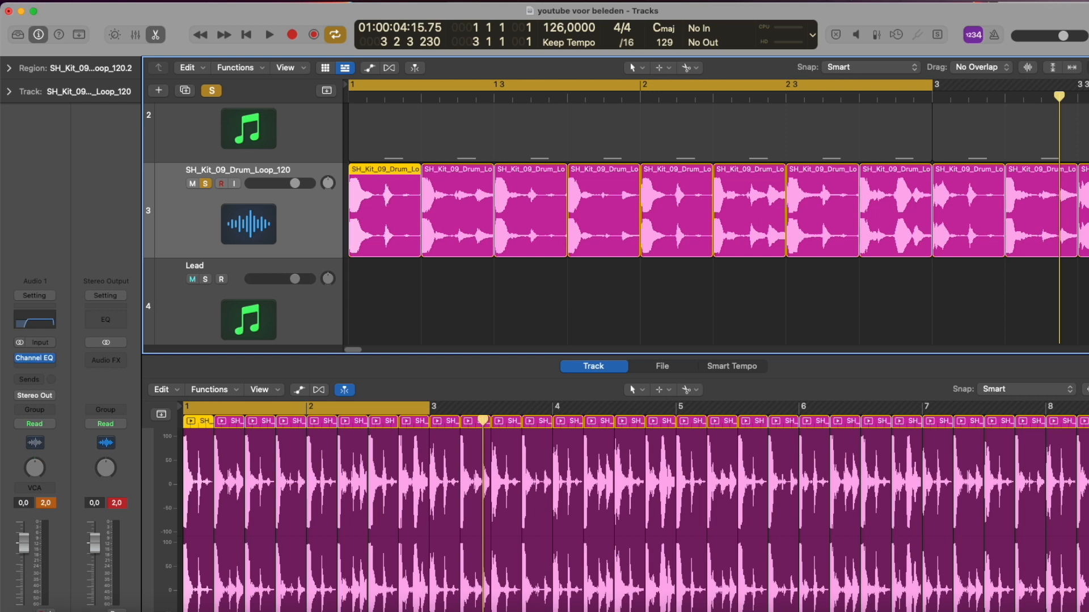
key("super+Left")
key("super+Left")
key("super+Left")
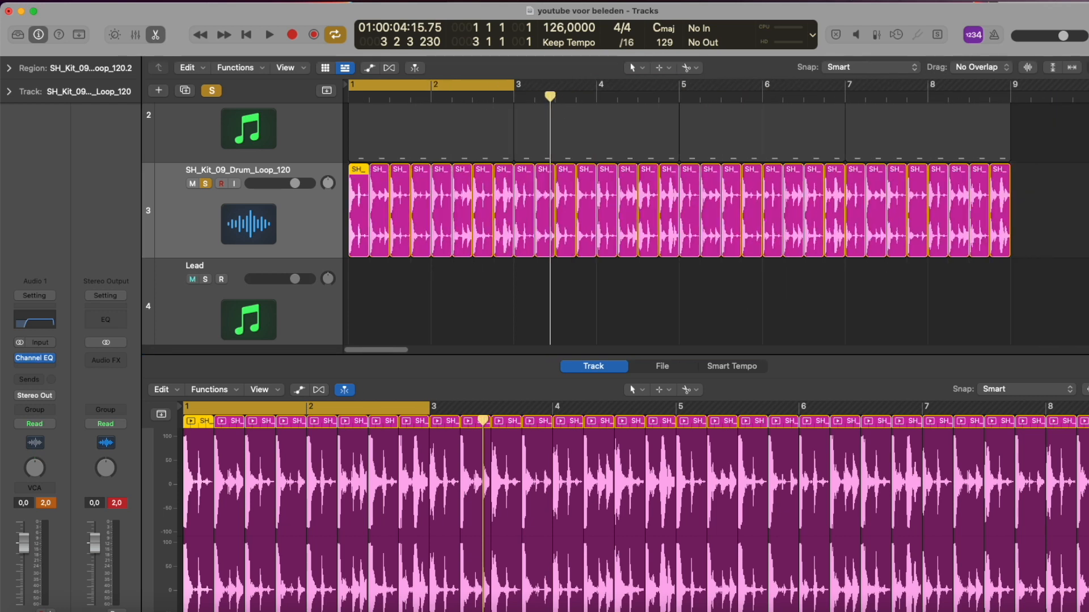
left_click_drag(1085, 167, 347, 227)
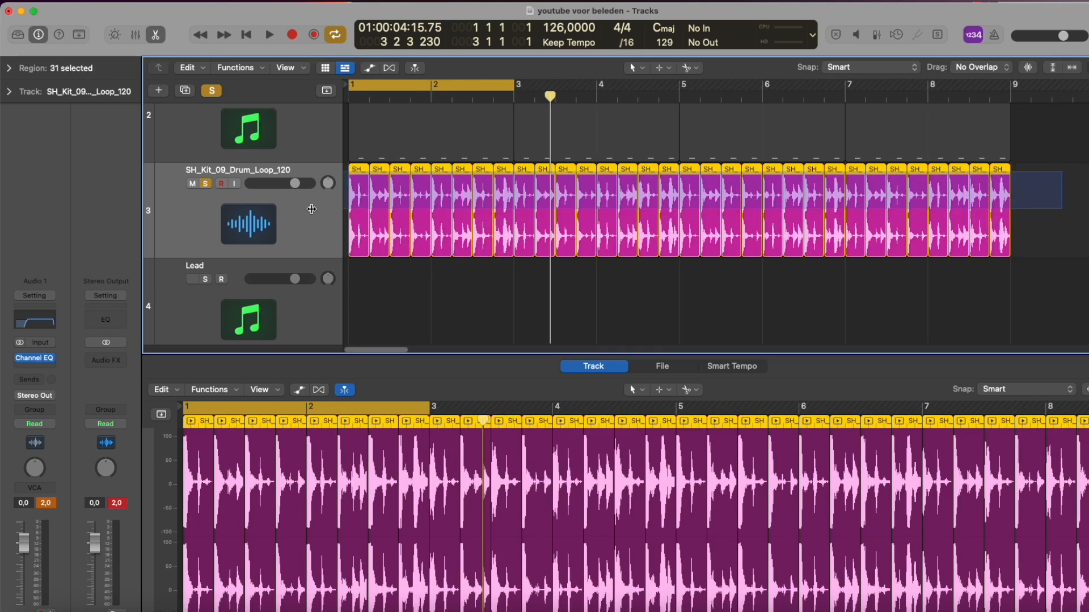
key("super+Right")
key("super+Right")
key("super+Right")
key("super+Right")
key("super+Right")
key("super+Right")
key("super+Left")
key("super+Left")
key("super+Left")
key("super+Right")
key("super+Right")
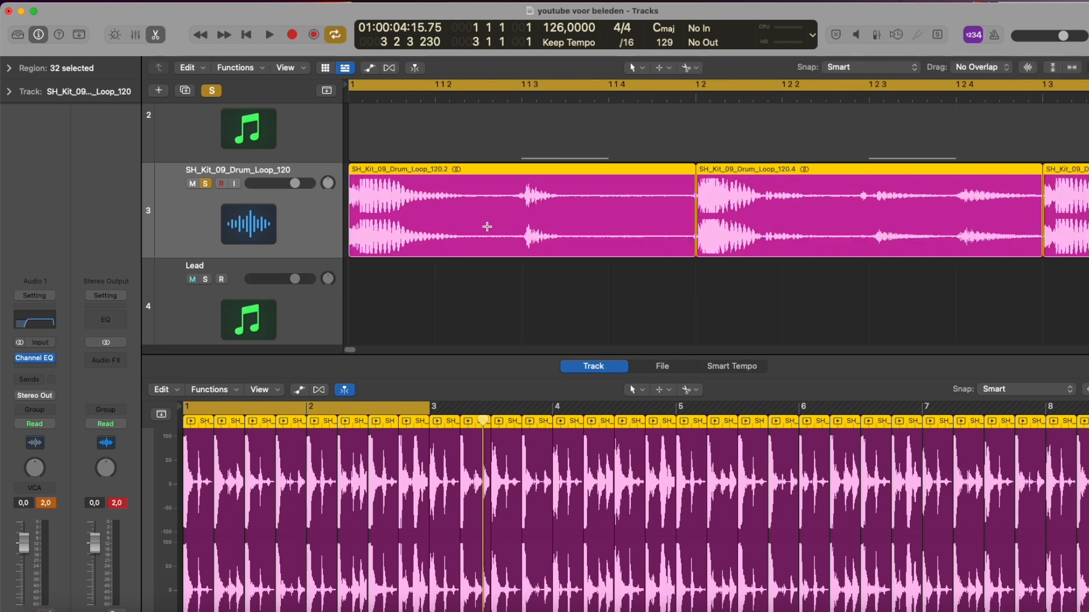
left_click_drag(349, 256, 525, 268)
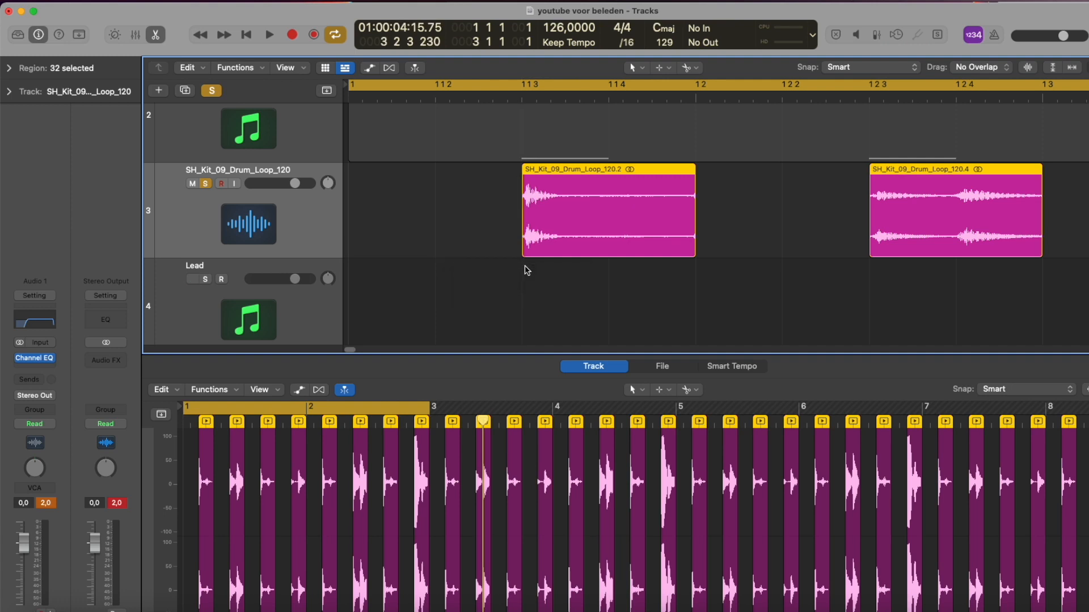
Play the two-bar cycle to audition the trimmed drum slices on their own.
key("space")
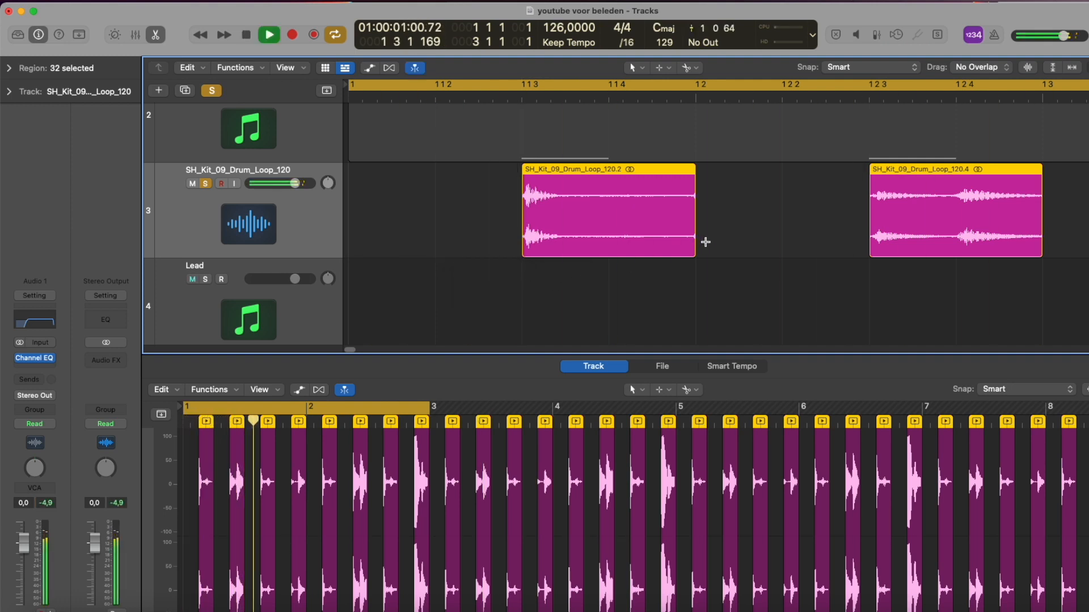
key("super+Left")
key("super+Left")
key("super+Left")
key("super+Left")
key("super+Left")
key("super+Left")
key("super+Left")
key("super+Left")
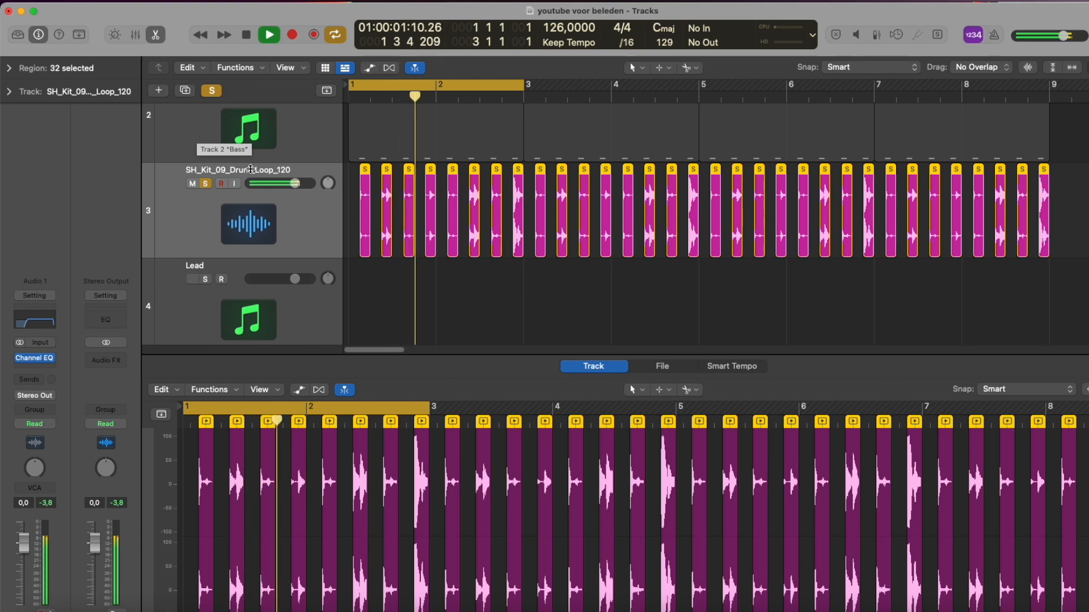
Turn off the drum loop track's solo and listen to the trimmed slices together with the kick and bass.
scroll(255, 167, "up", 2)
scroll(264, 175, "up", 2)
scroll(207, 113, "up", 2)
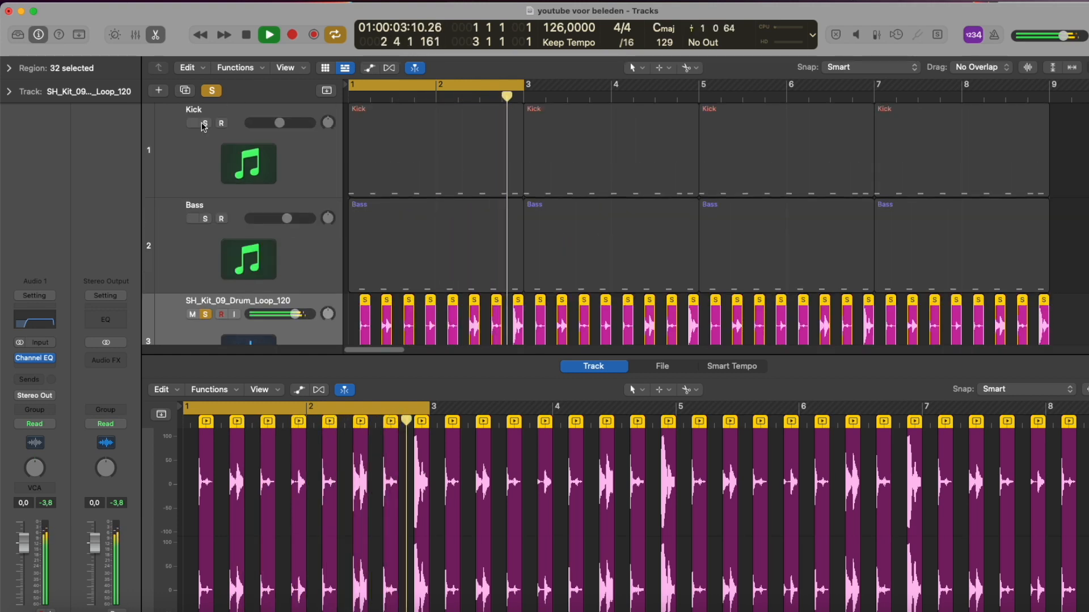
left_click(212, 91)
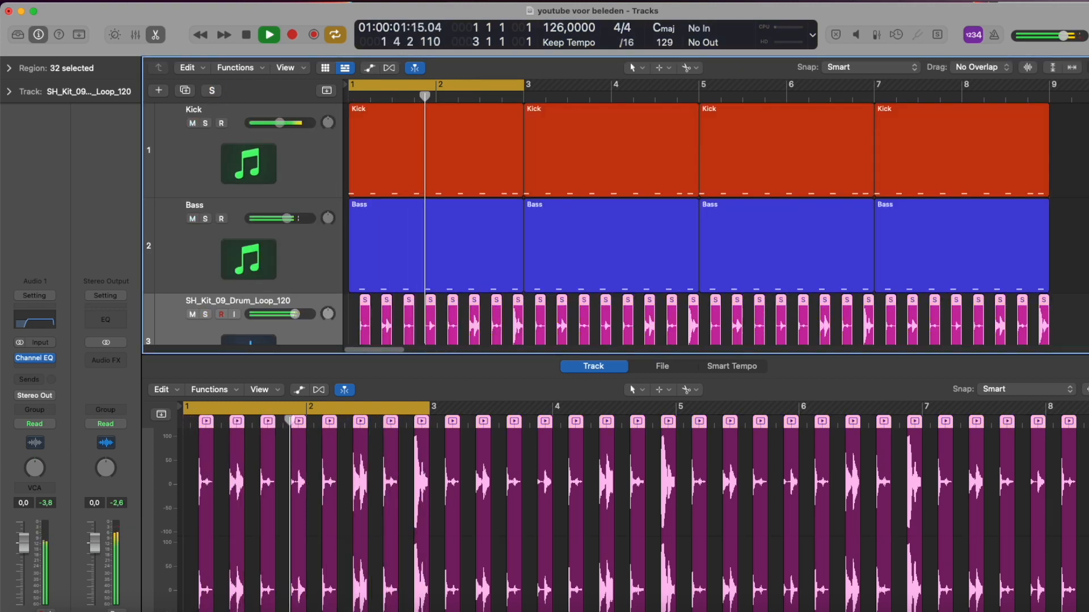
key("super+Up")
key("super+Up")
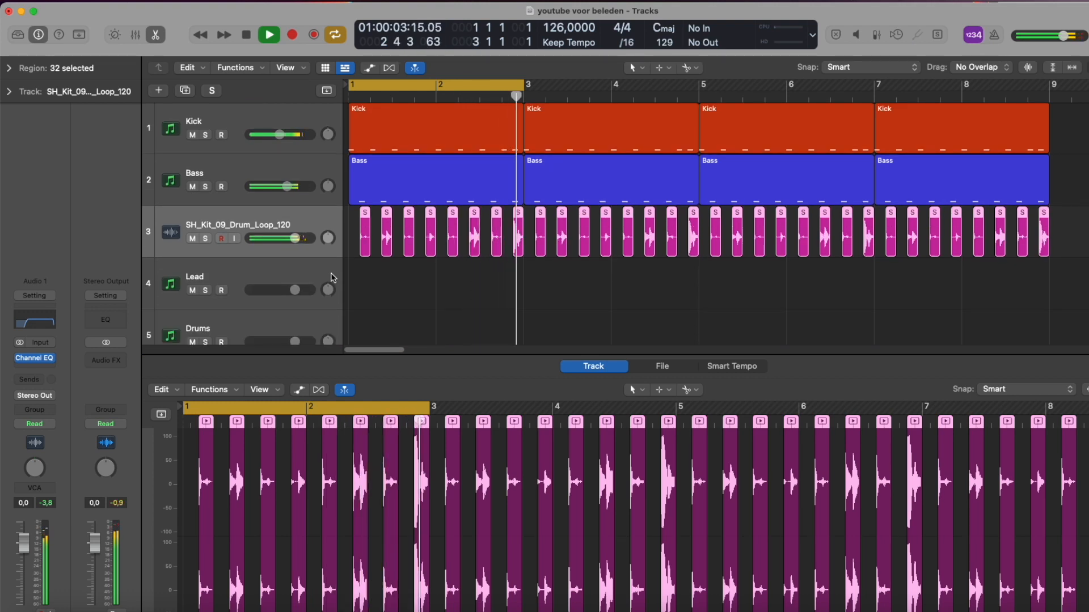
key("space")
Add a Space Designer reverb after the drum loop's Channel EQ, set its wet level to -29 dB during playback, and close it.
left_click(51, 371)
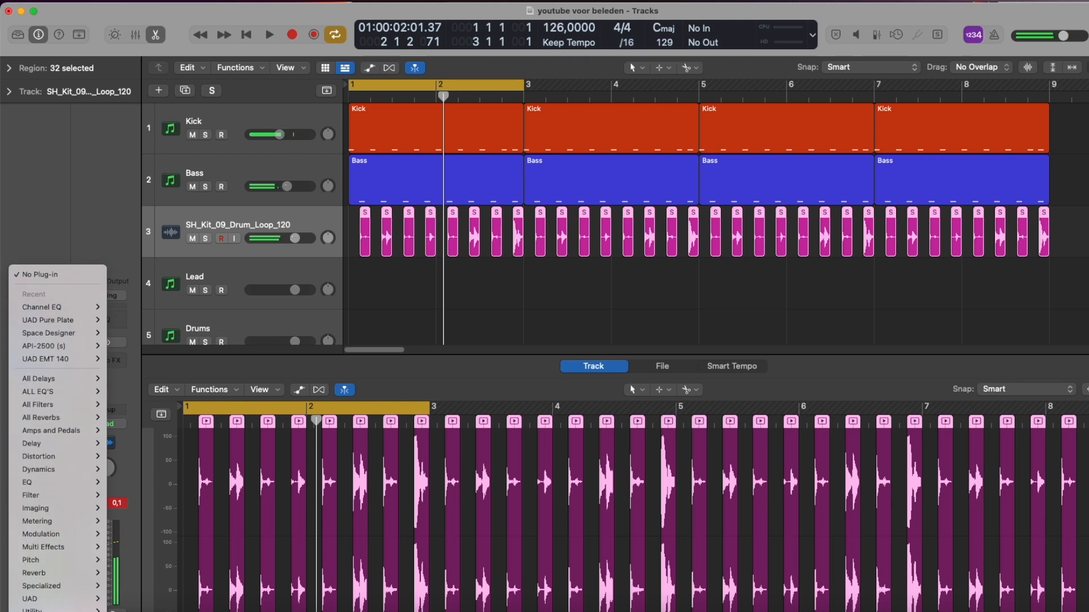
mouse_move(78, 589)
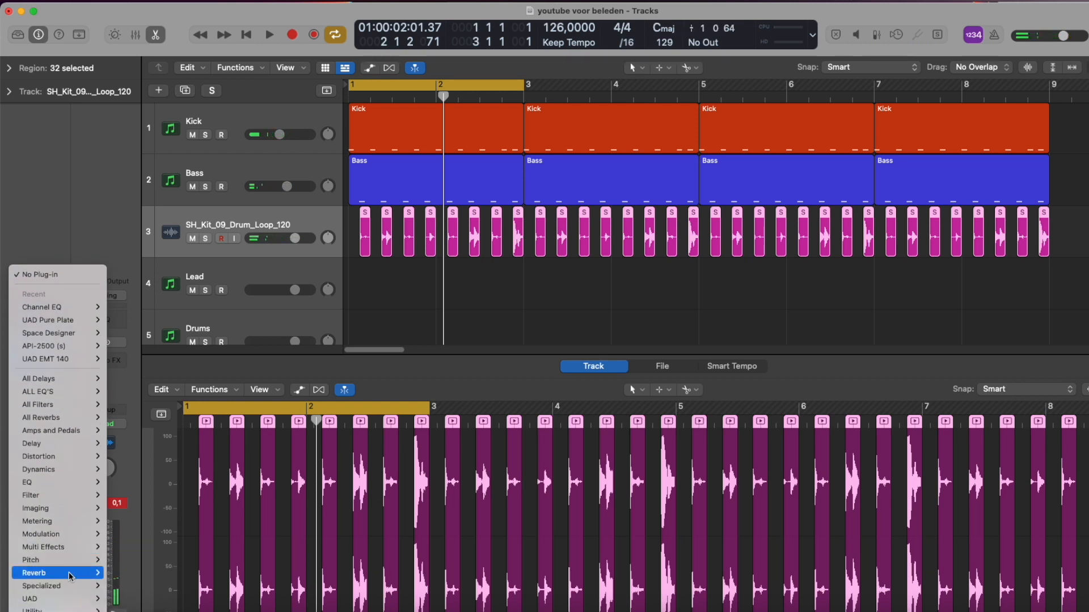
left_click(208, 610)
key("space")
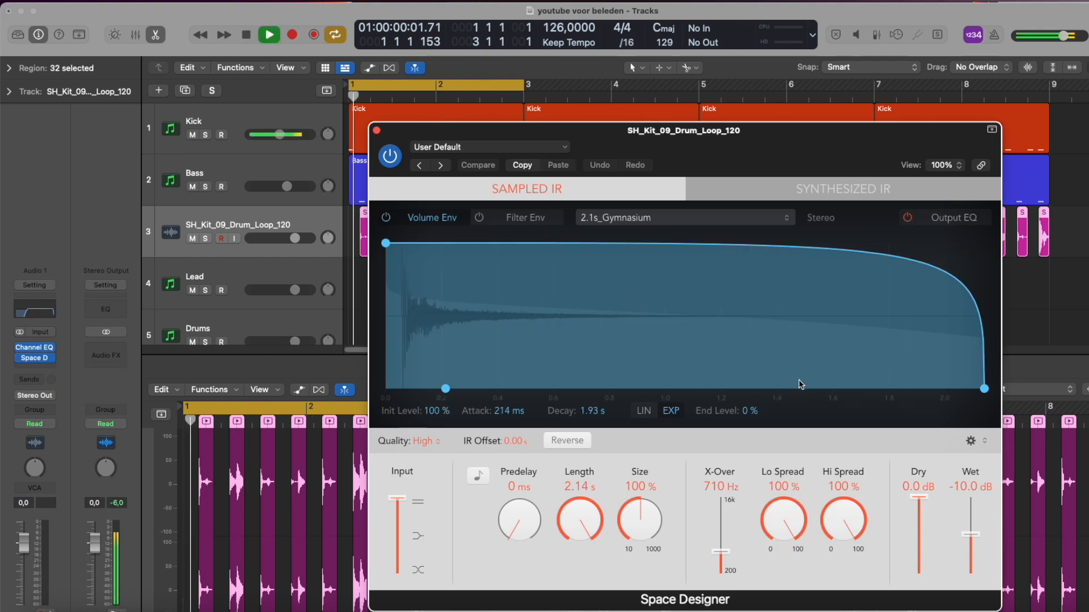
left_click_drag(971, 534, 974, 557)
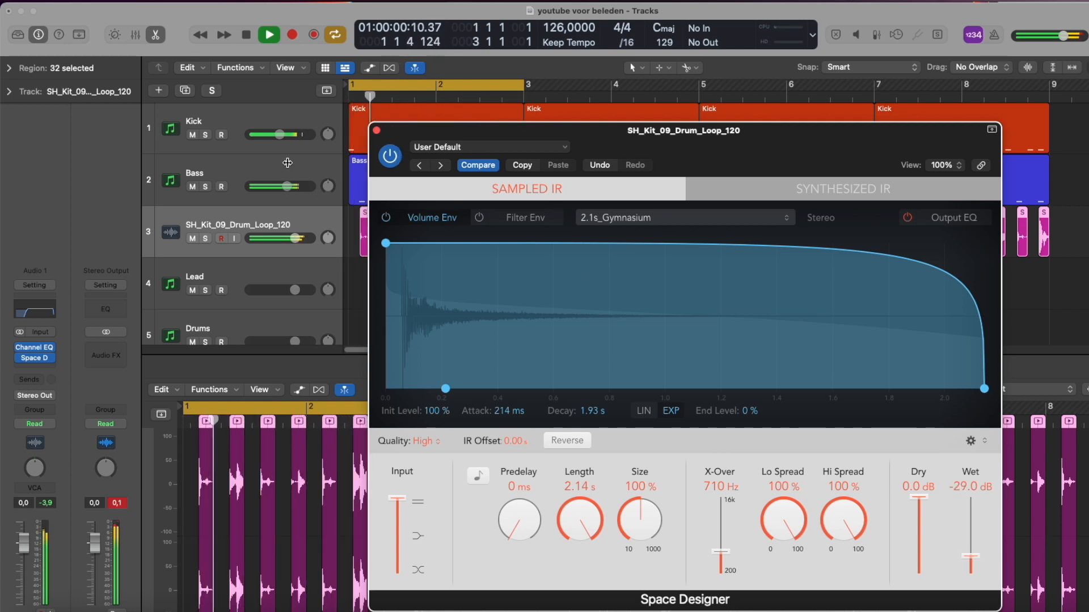
left_click(377, 130)
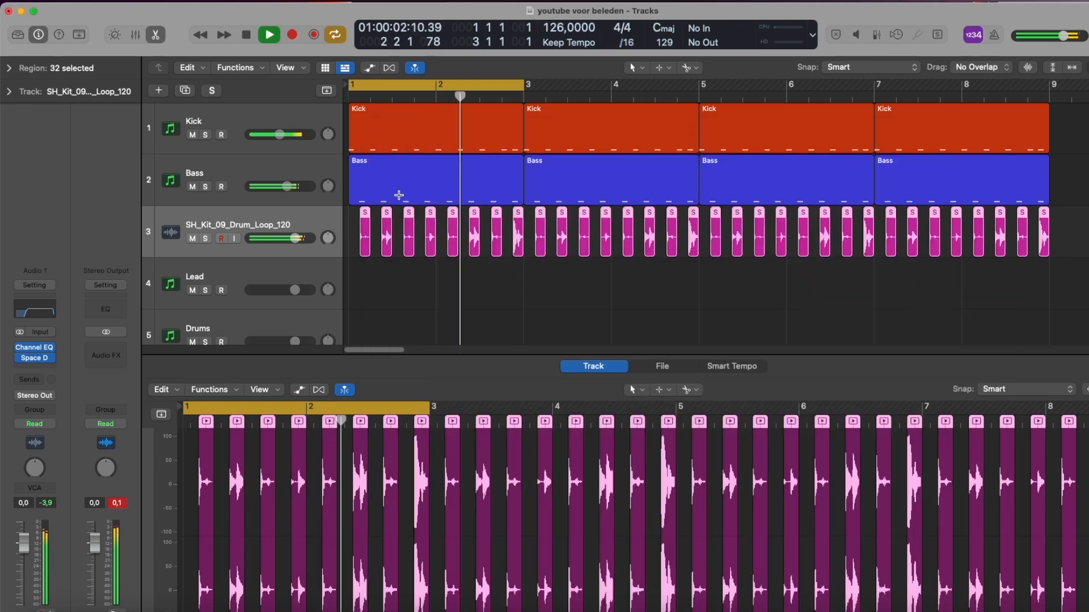
key("space")
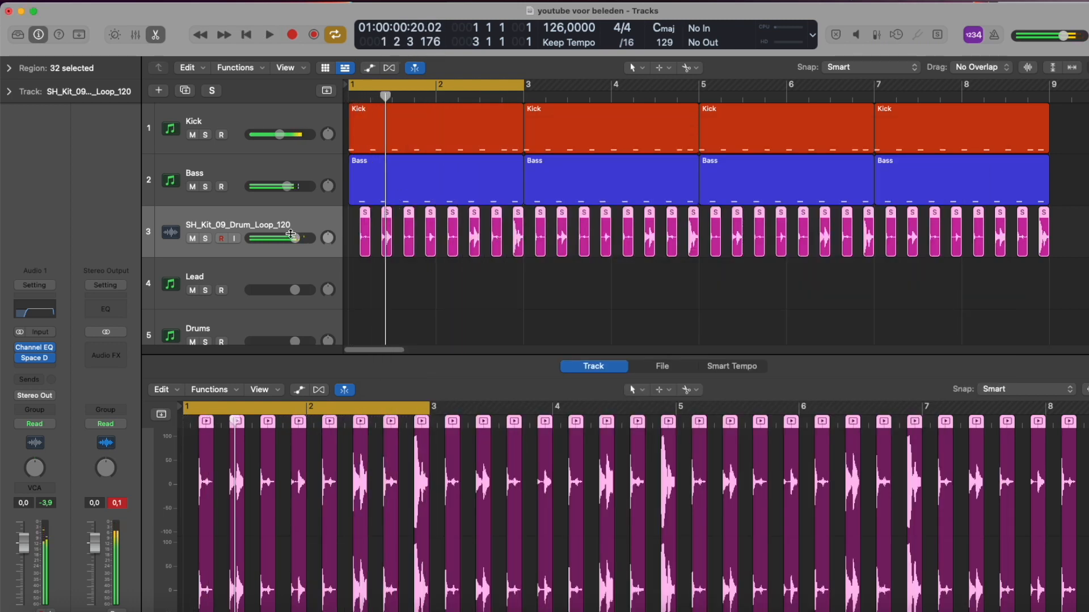
Set a fade-in of 1 and a fade-out of 3 on all 32 selected drum loop slices.
left_click(11, 68)
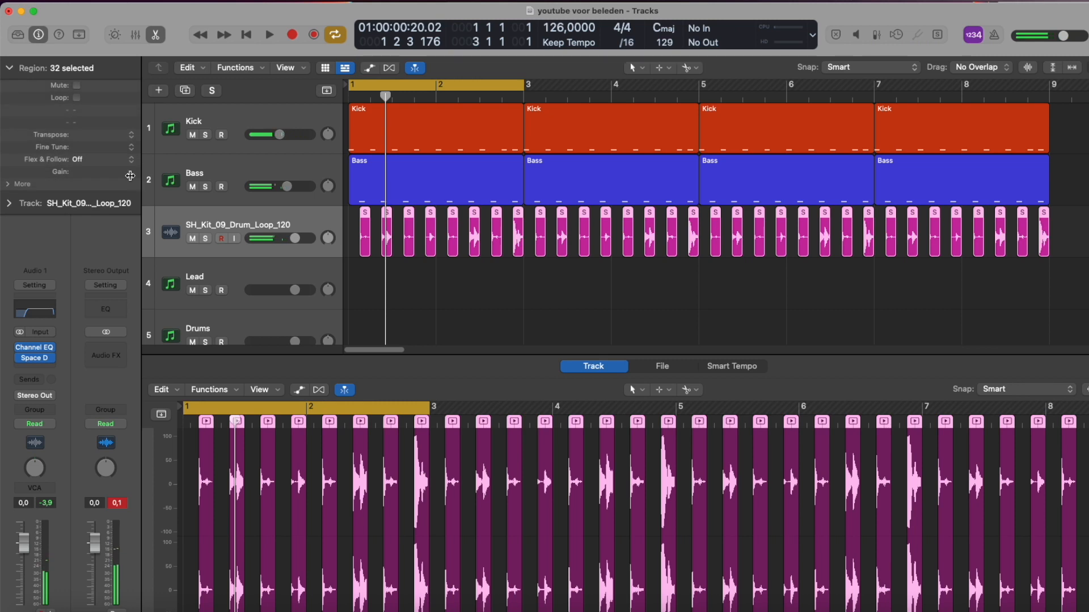
left_click(9, 184)
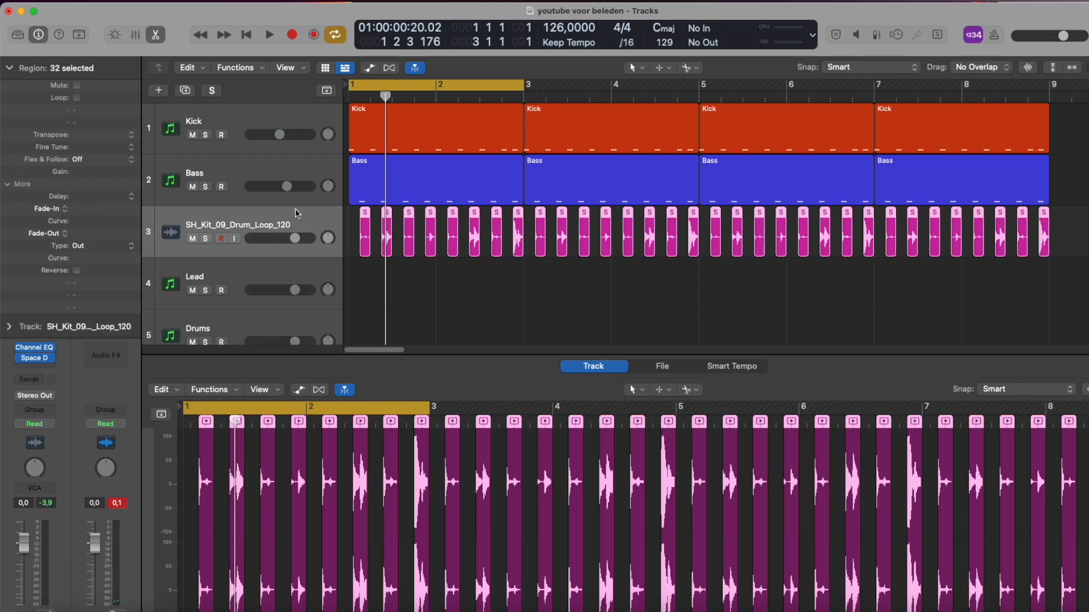
left_click_drag(1061, 220, 322, 229)
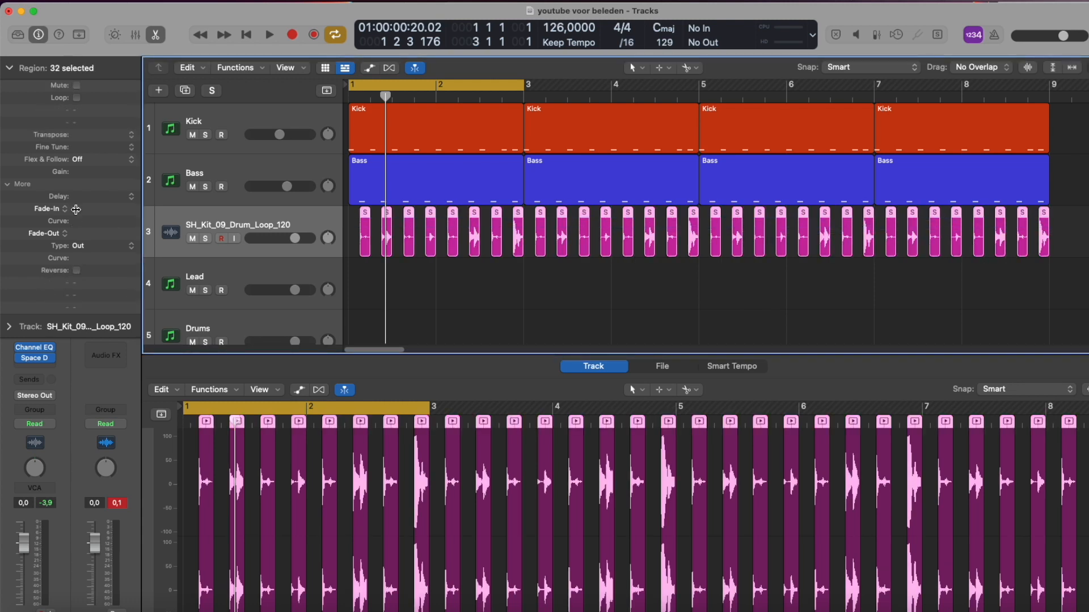
left_click_drag(77, 208, 79, 207)
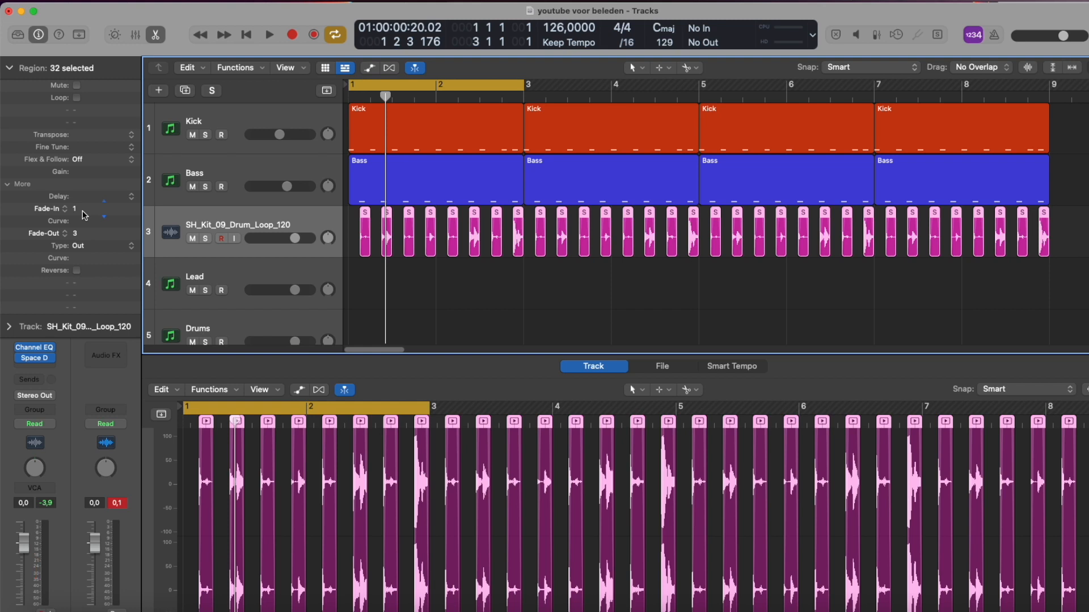
Extend the cycle range to bar 9 during playback and listen to the faded slices with the kick and bass.
key("space")
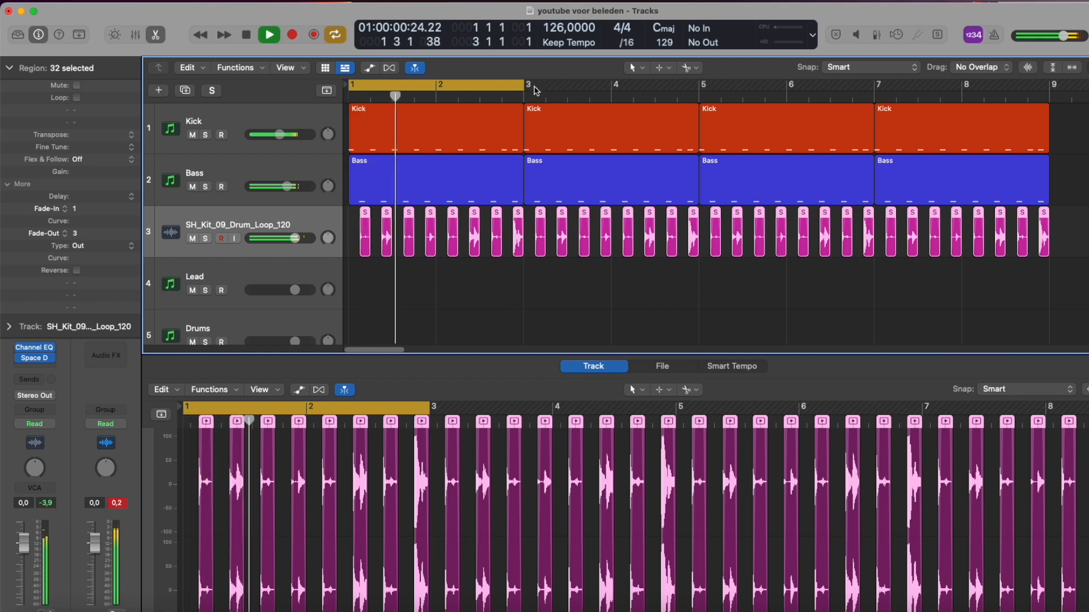
left_click_drag(520, 84, 1029, 168)
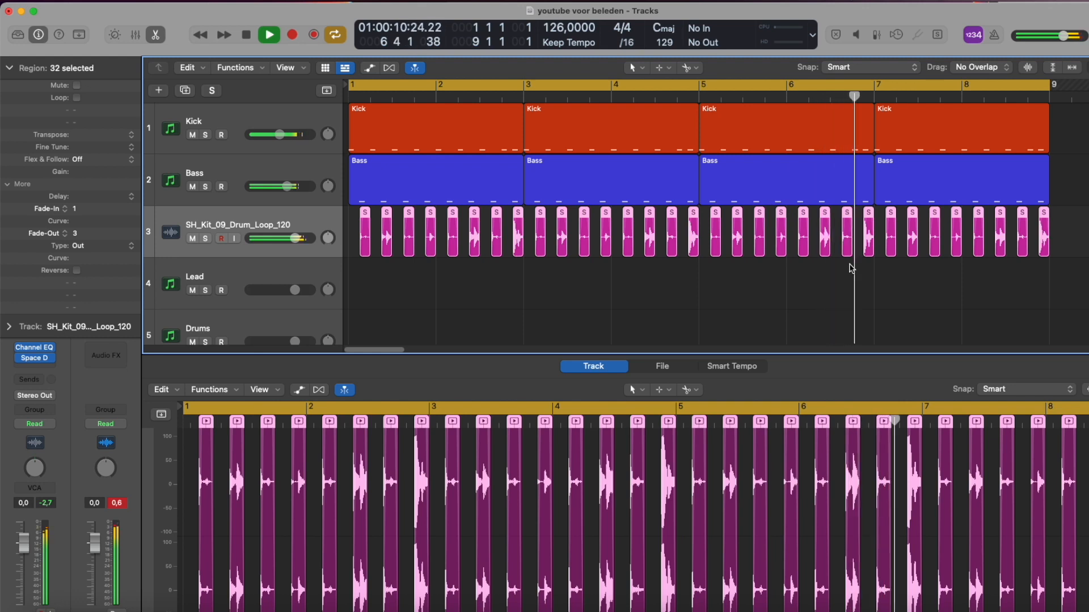
key("space")
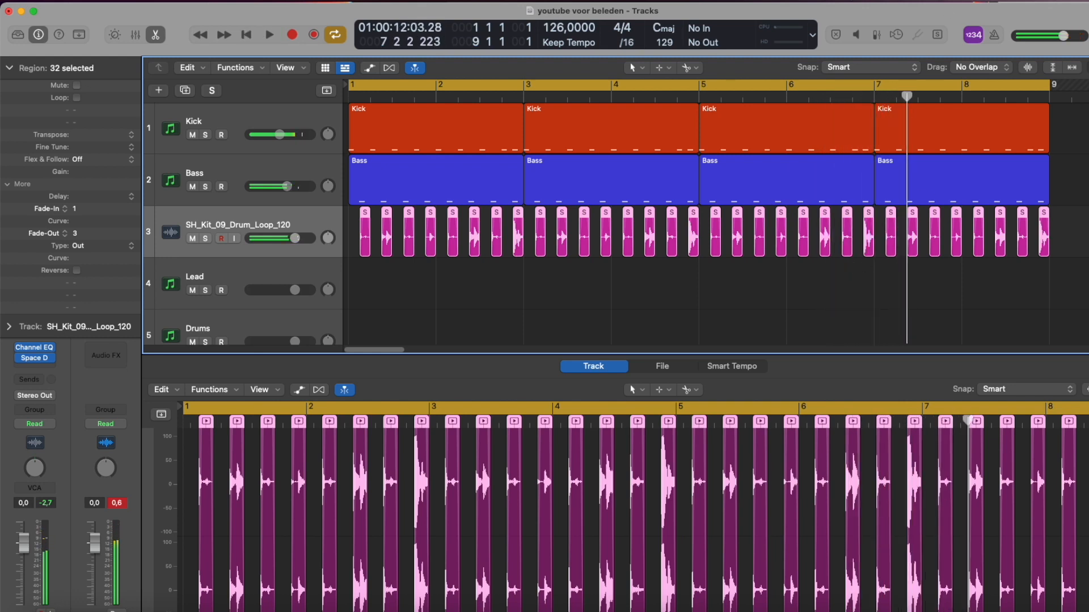
Switch to the sample library and preview the drum results from SH_Kit_09_Drum_Loop_120 through the 58_AT_Drunken_Kong Chrome drum loop.
left_click(946, 2)
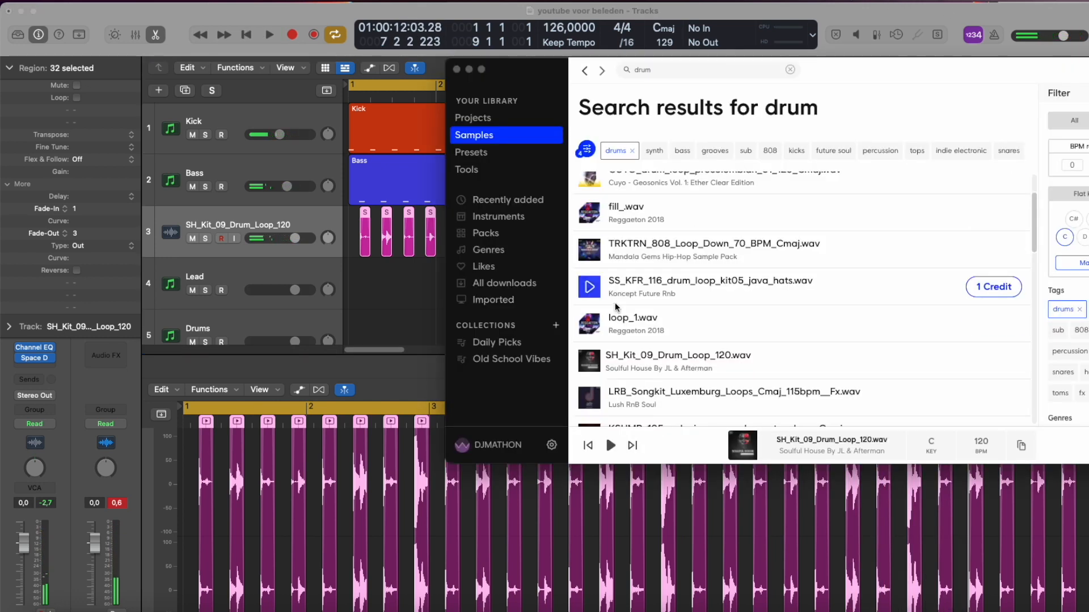
left_click(595, 360)
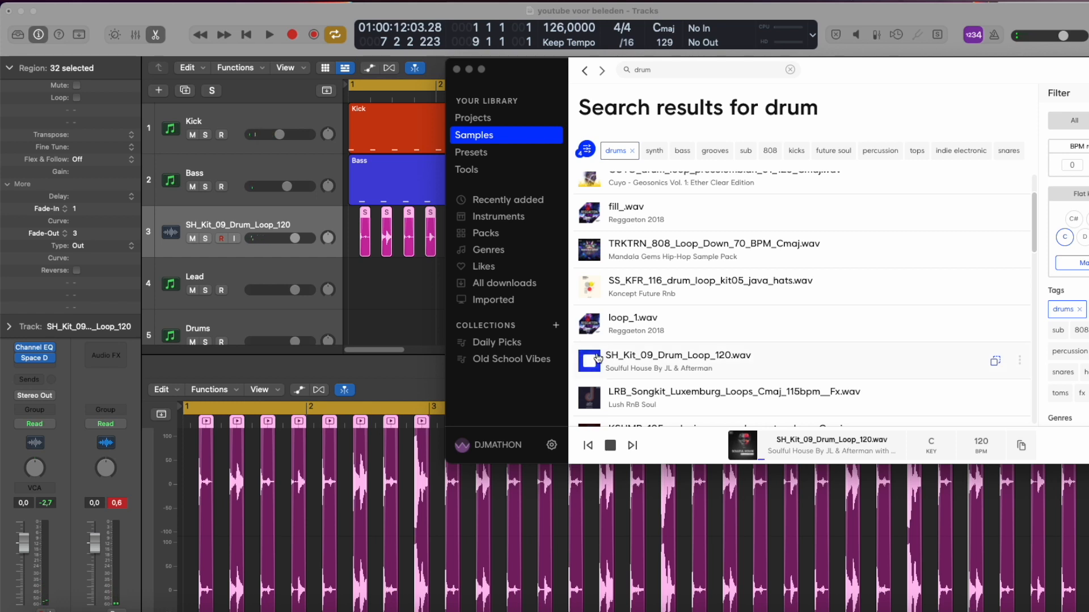
scroll(596, 363, "down", 1)
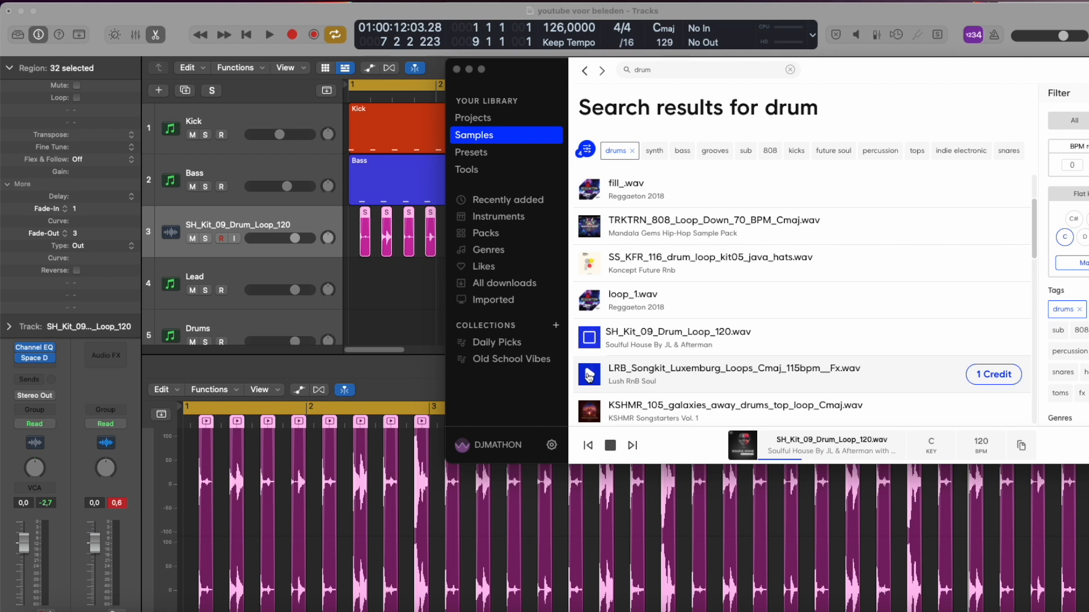
left_click(589, 376)
scroll(590, 376, "down", 1)
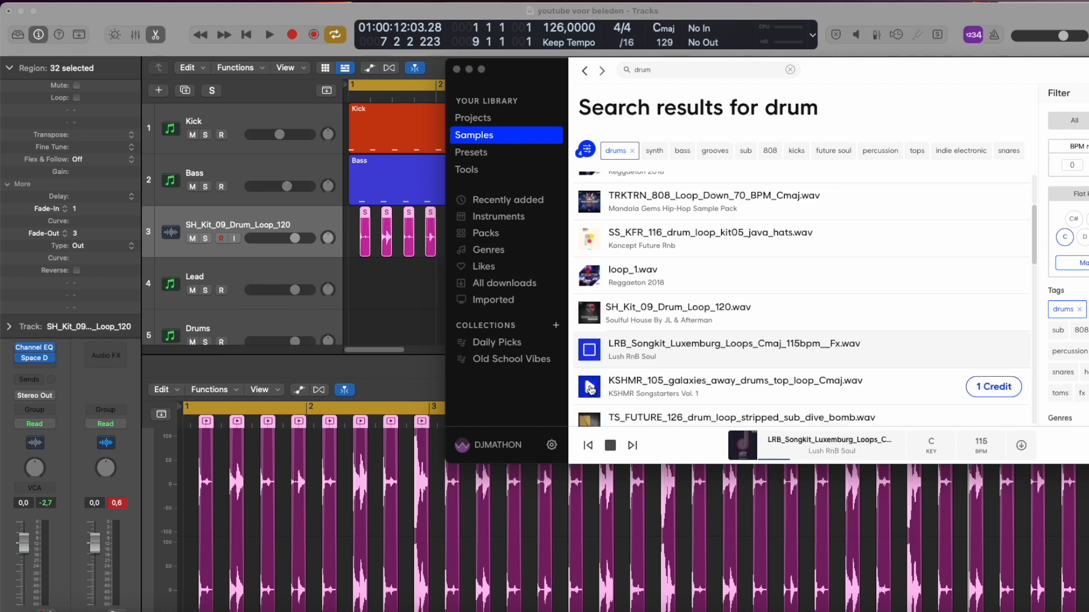
left_click(591, 389)
scroll(601, 383, "down", 2)
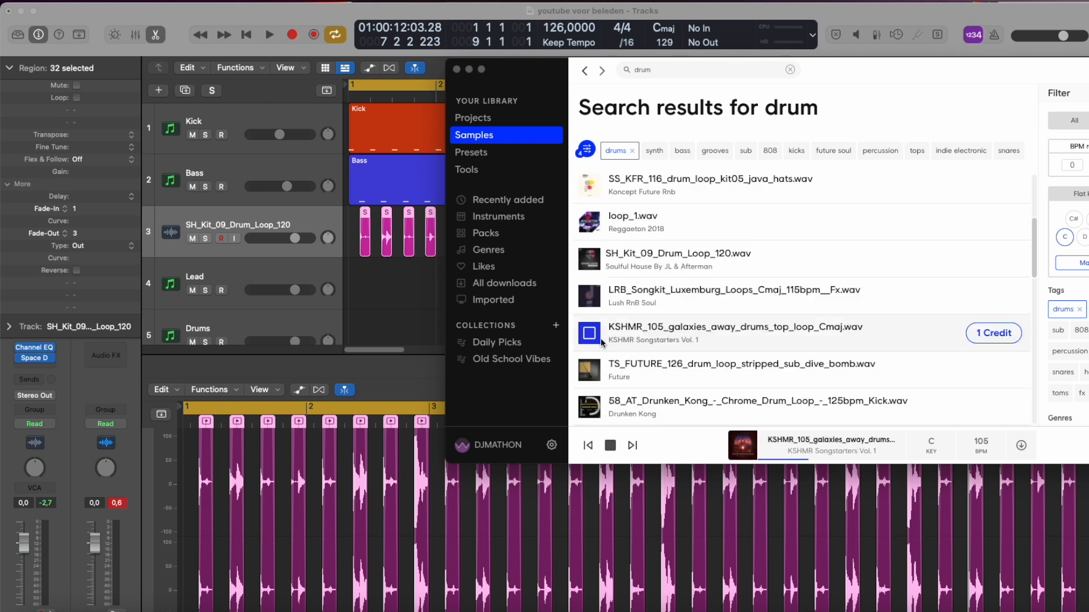
left_click(590, 370)
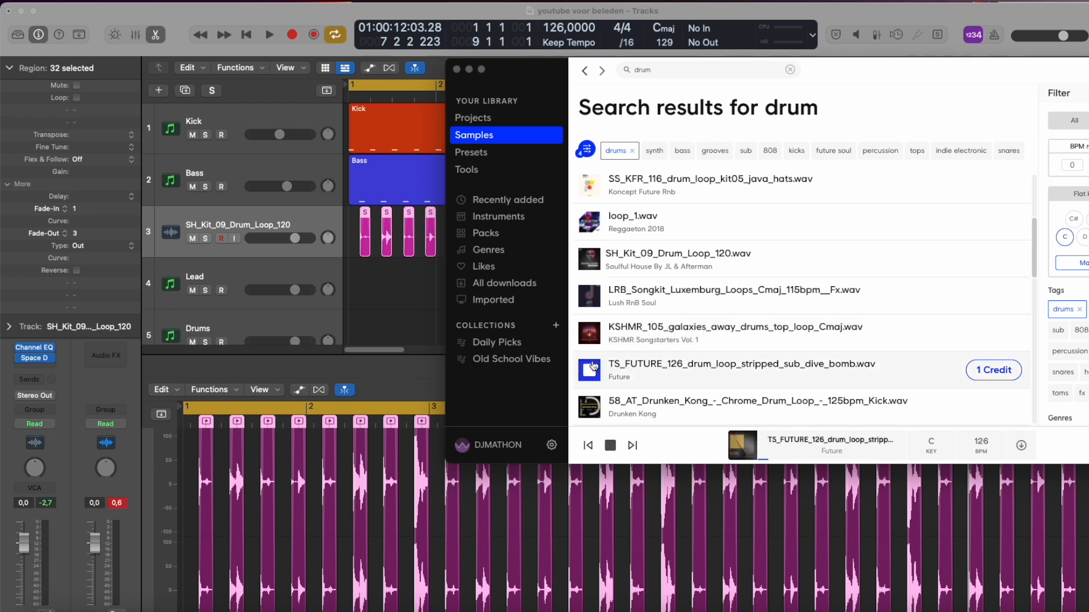
left_click(596, 400)
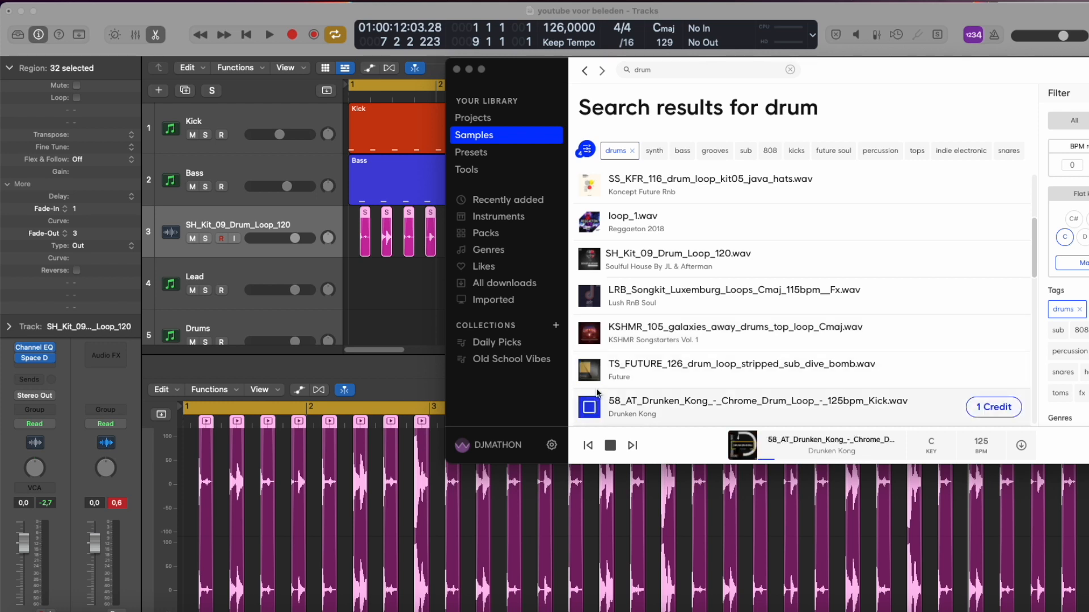
Preview the KSHMR_105 top loop again, then the 023_c Drum Beat, LRB Songkit 808 and TTS_MK_V2_HATS_LOOP_CIRCUIT_125 samples.
left_click(592, 335)
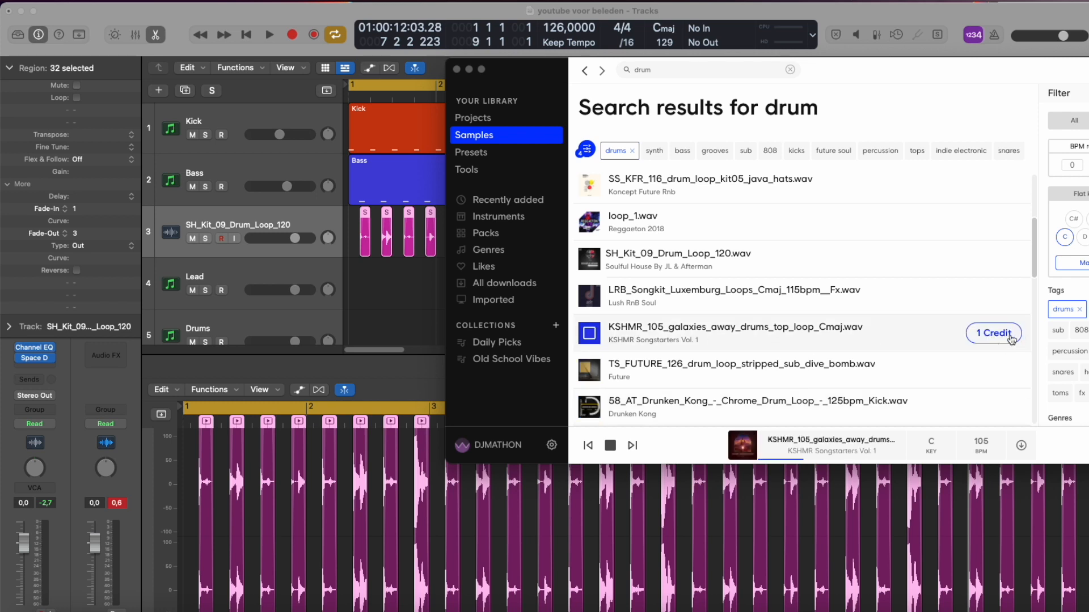
scroll(782, 333, "down", 3)
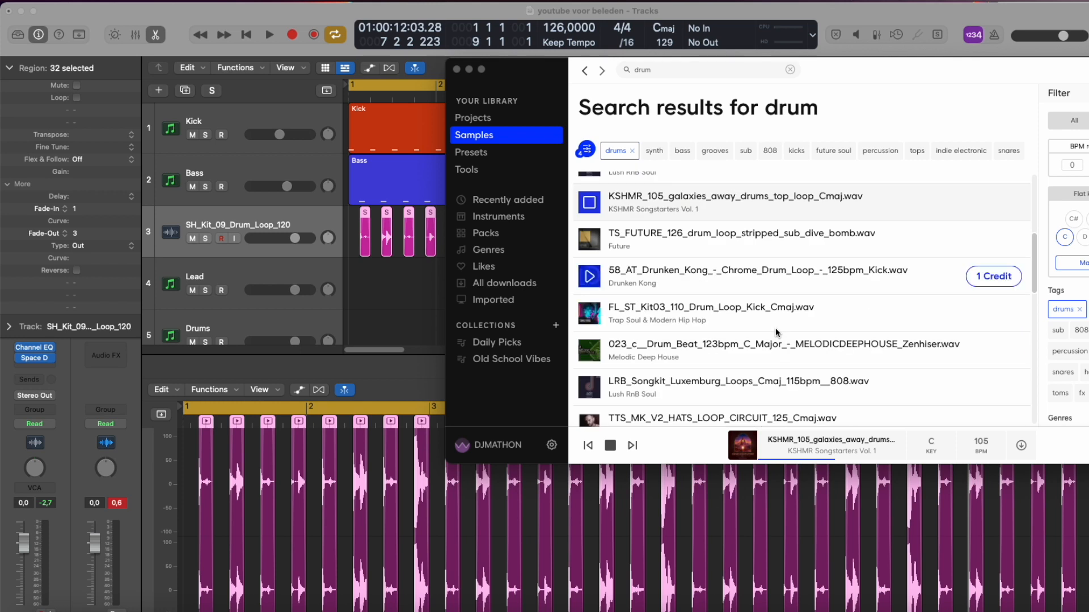
left_click(593, 349)
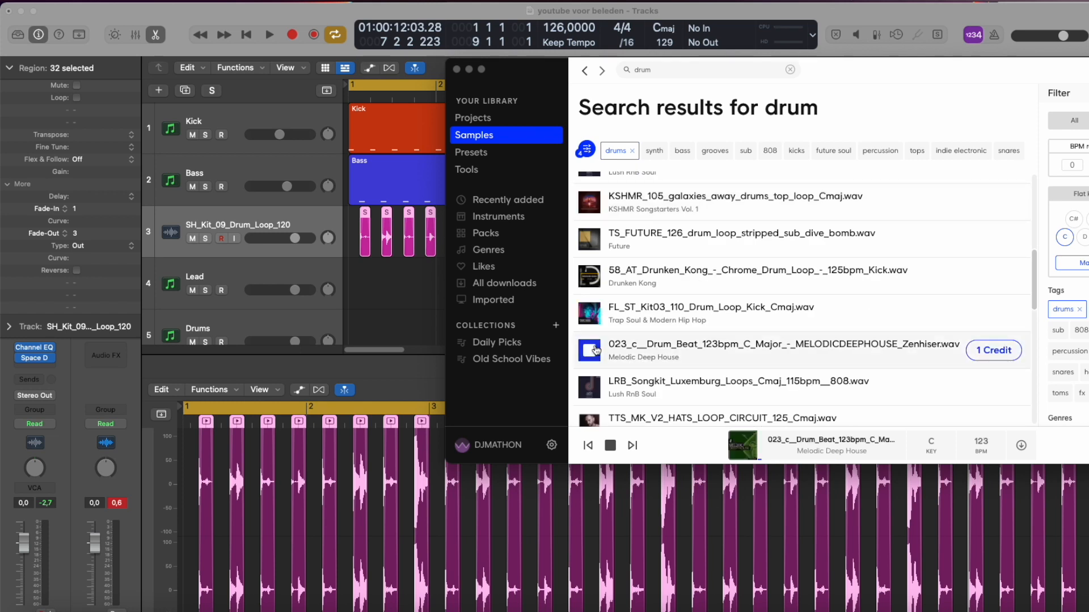
key("Down")
scroll(596, 350, "down", 1)
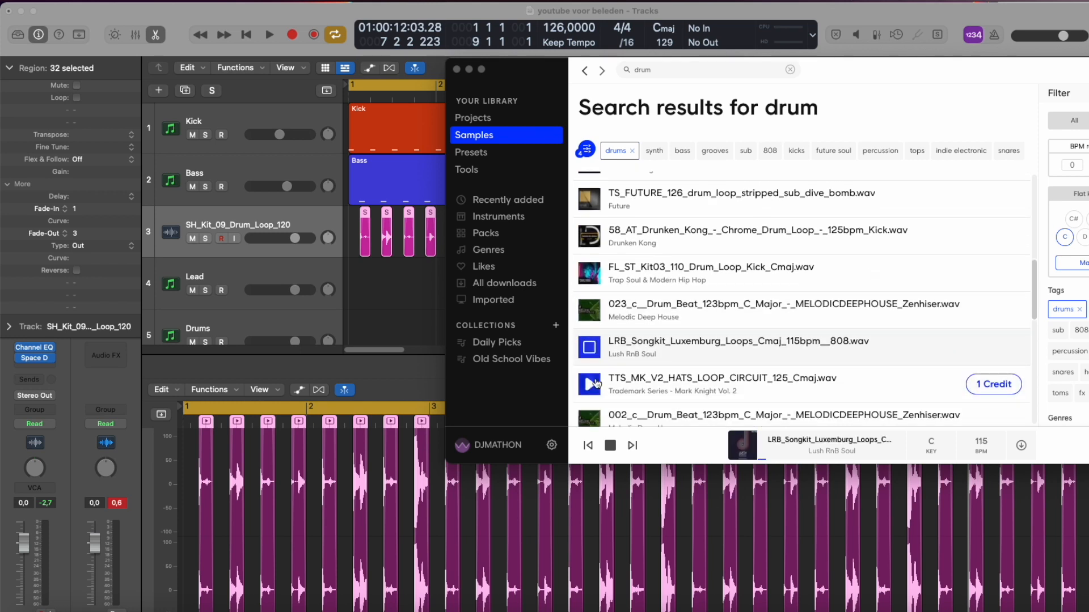
left_click(588, 384)
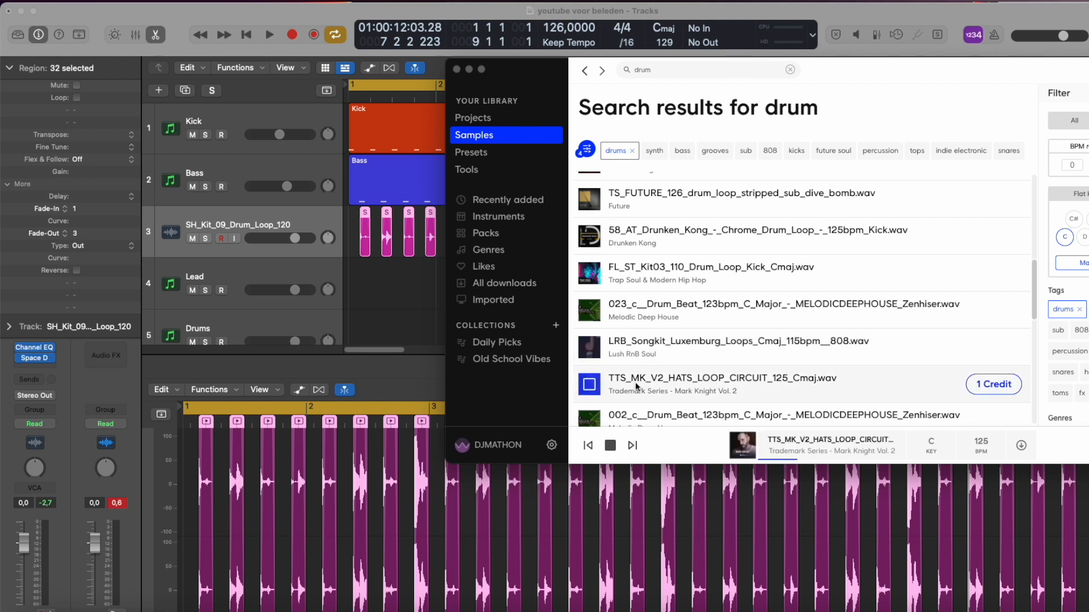
Download TTS_MK_V2_HATS_LOOP_CIRCUIT_125_Cmaj.wav for one credit and place it at bar 1 on a new track below Piano M1 in Logic Pro.
left_click(1005, 385)
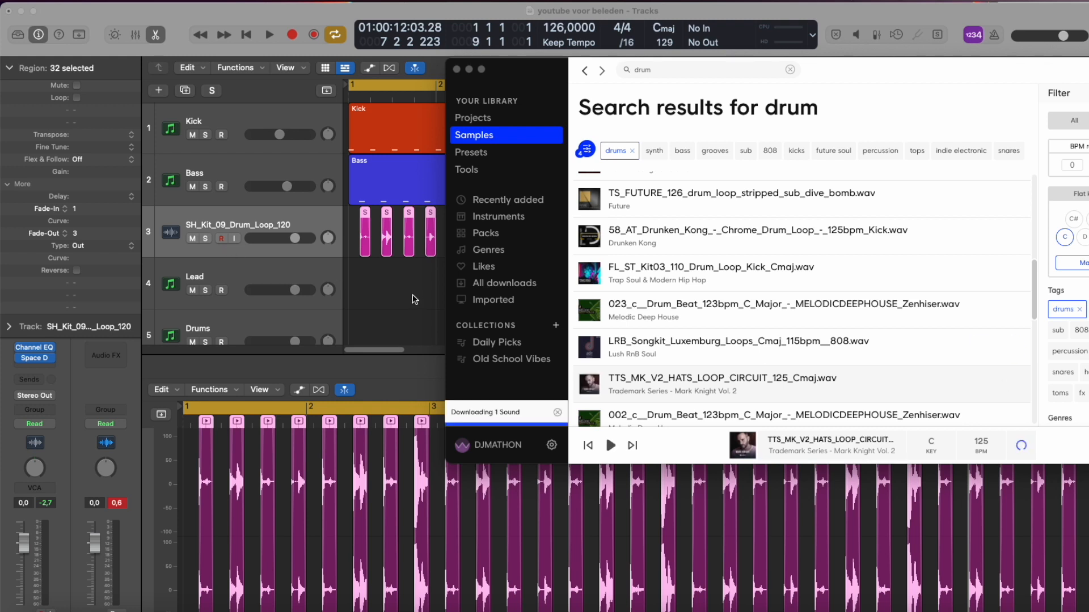
scroll(408, 293, "down", 5)
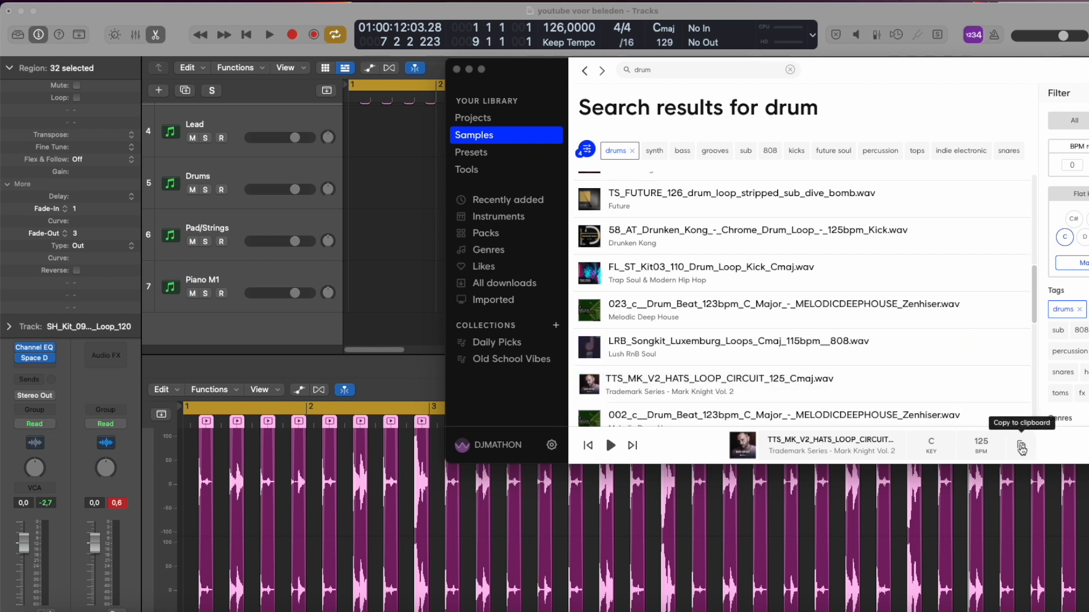
left_click_drag(1012, 391, 352, 334)
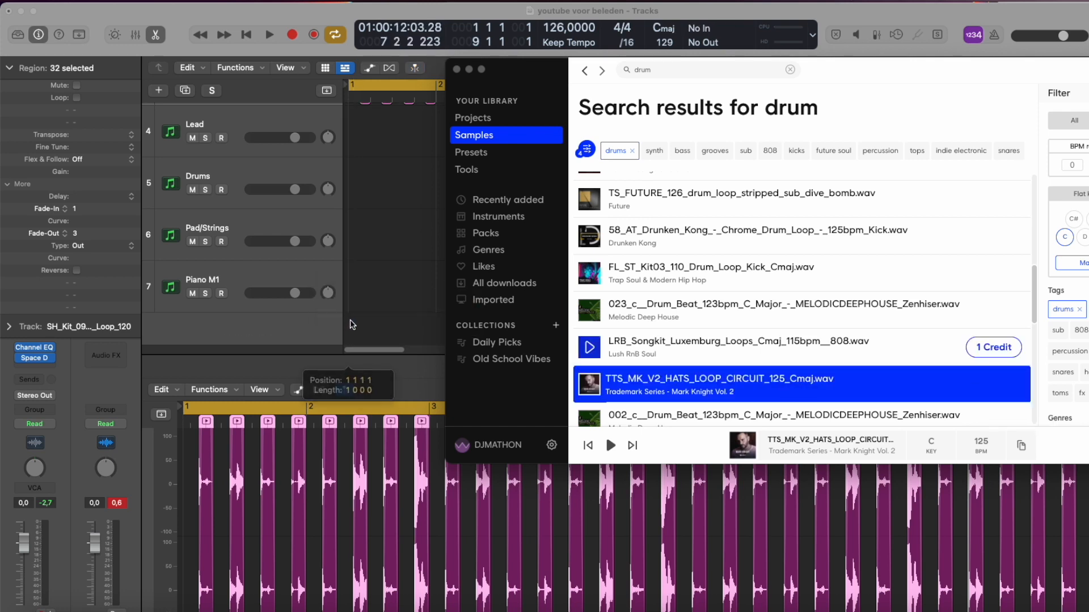
left_click(293, 14)
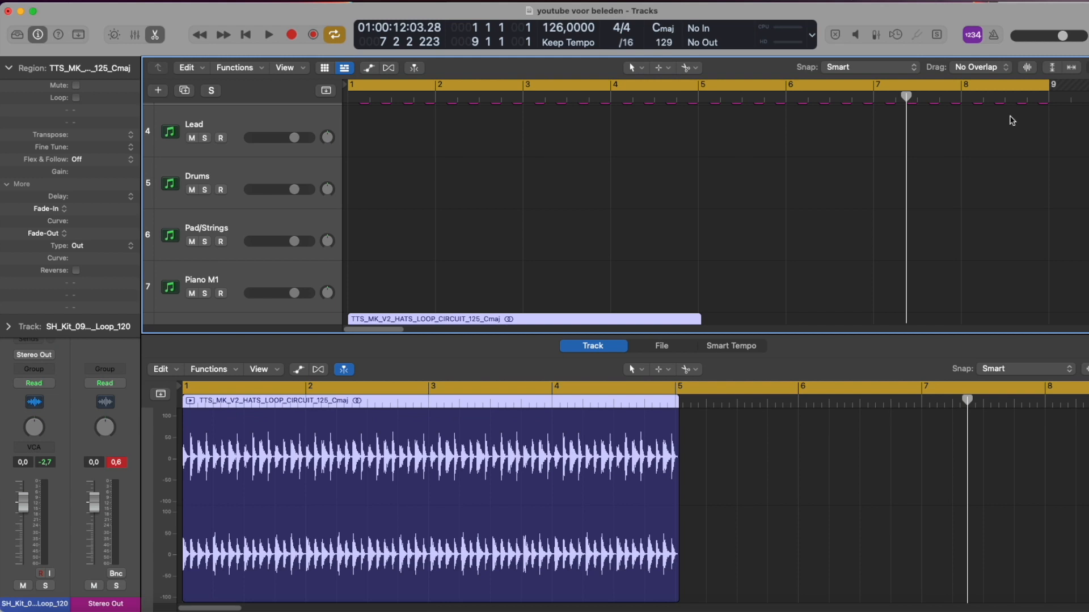
Shorten the cycle range to end at bar 5, matching the four-bar hats loop.
left_click_drag(1048, 87, 703, 139)
scroll(705, 170, "down", 2)
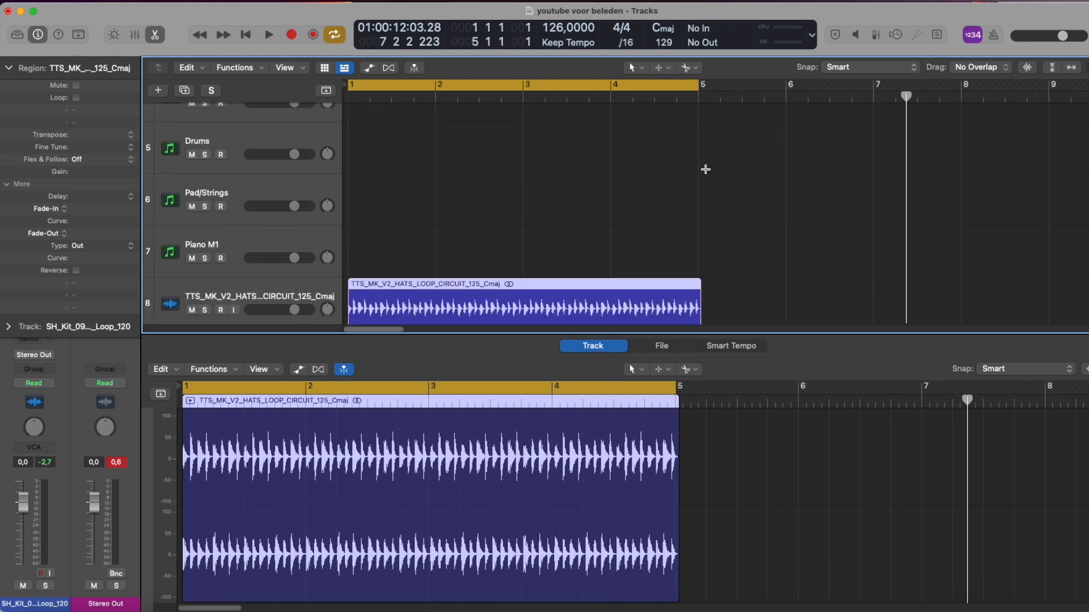
scroll(699, 178, "down", 3)
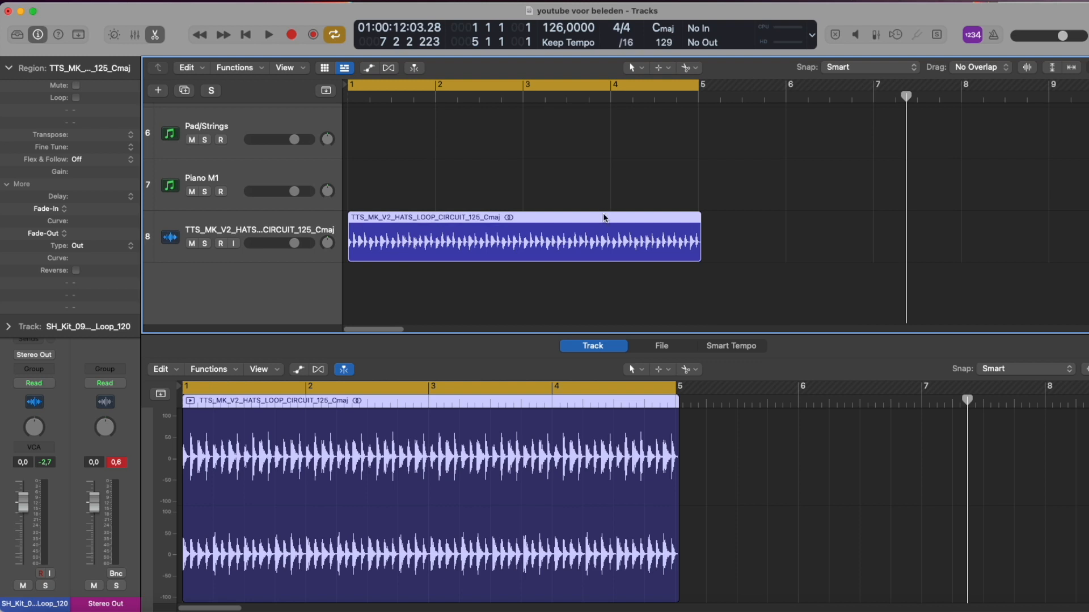
Process the hats loop with the Time and Pitch Machine to fit the project tempo, and color its region magenta.
key("alt+c")
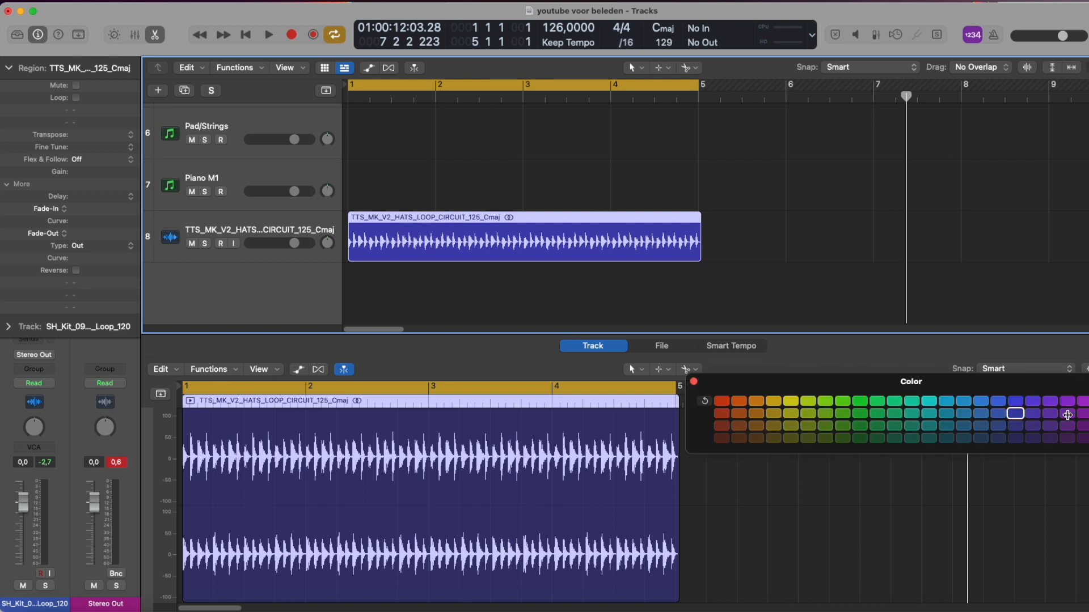
left_click(1088, 414)
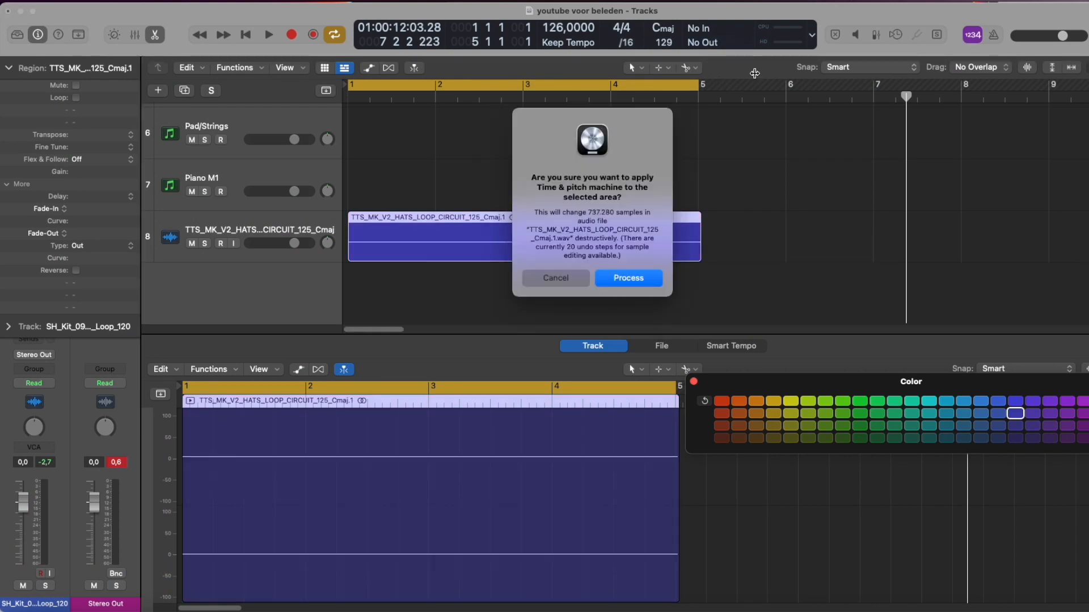
left_click(629, 278)
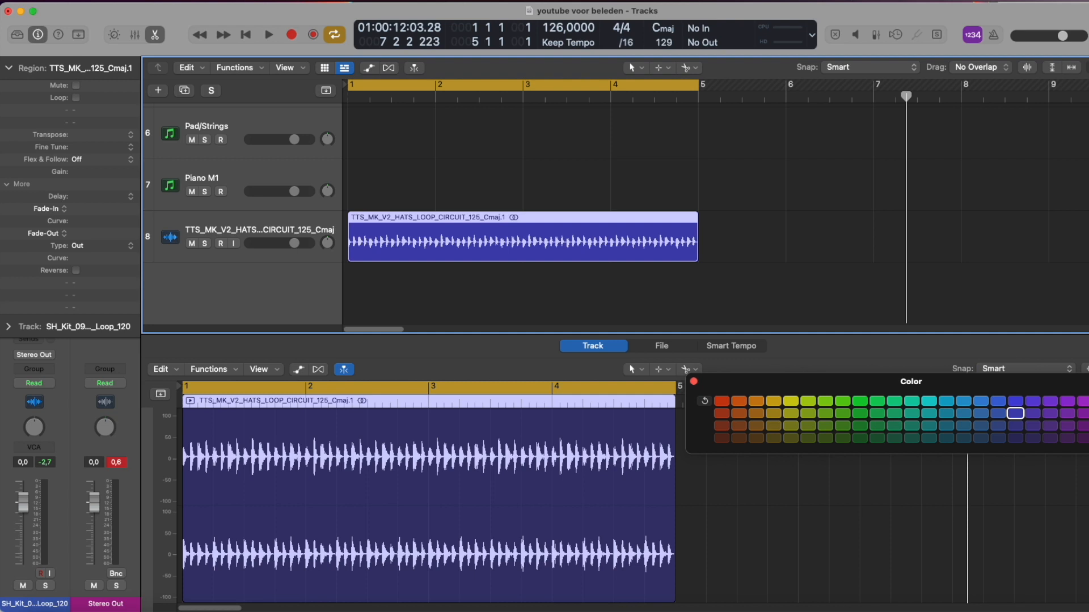
left_click(1087, 414)
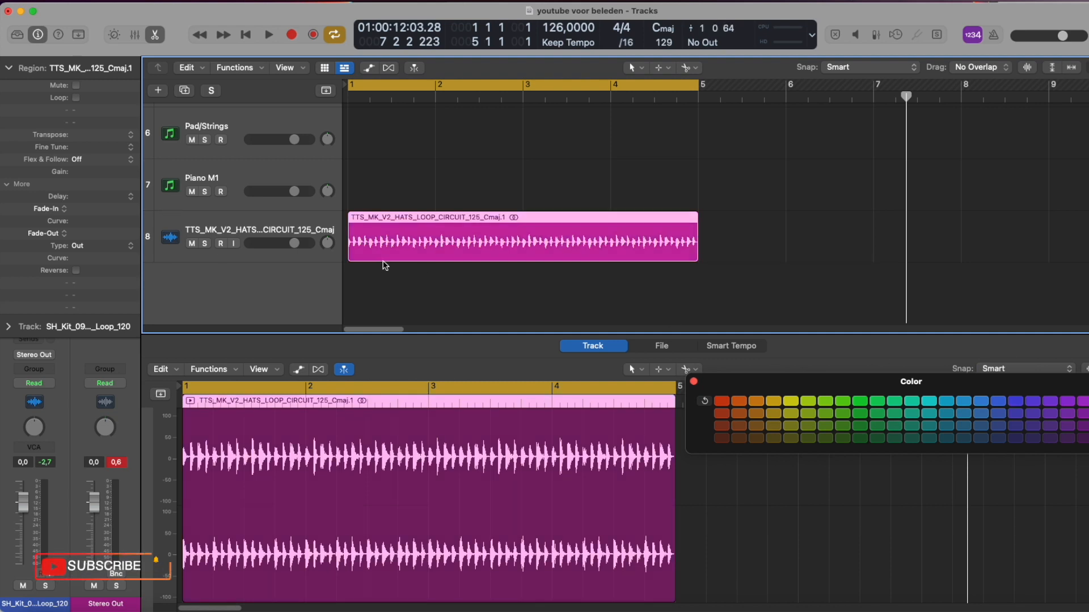
Move the hats loop track directly below the drum loop track and lower its volume to -10.0 dB during playback.
left_click_drag(270, 236, 250, 219)
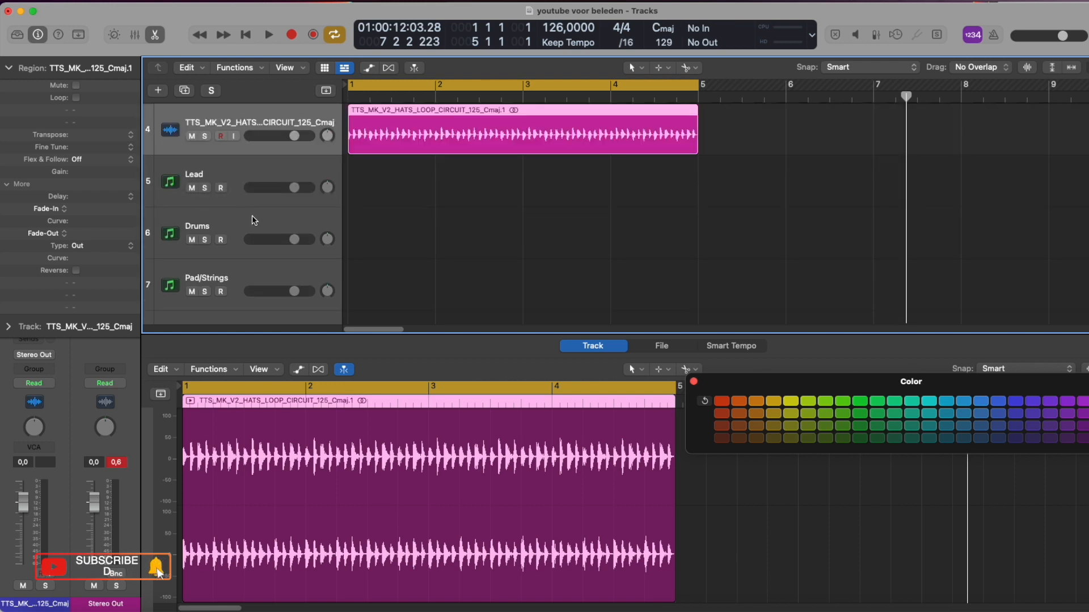
scroll(301, 247, "up", 2)
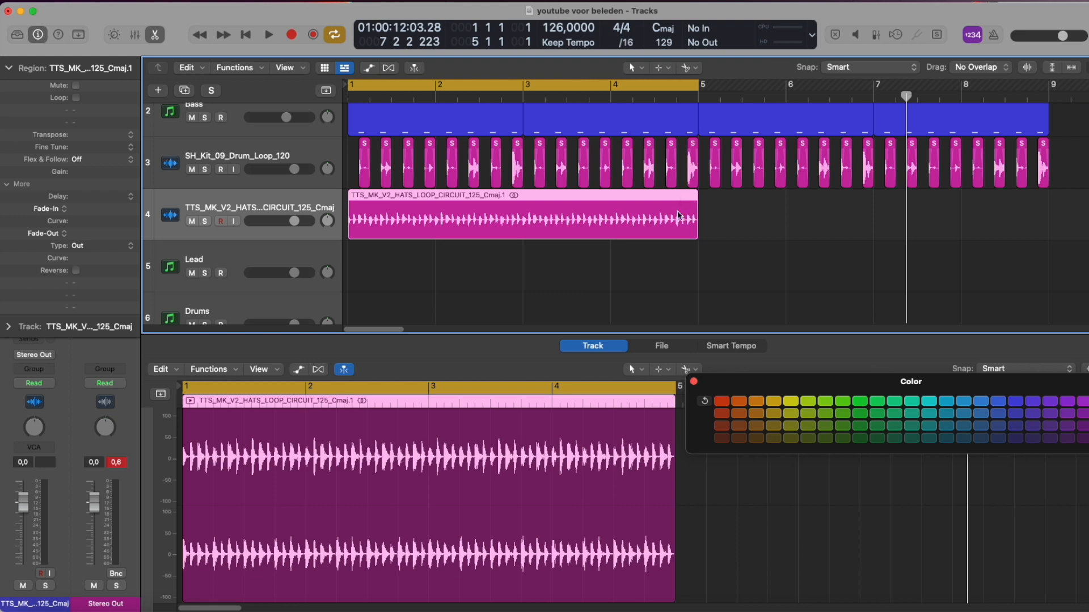
key("space")
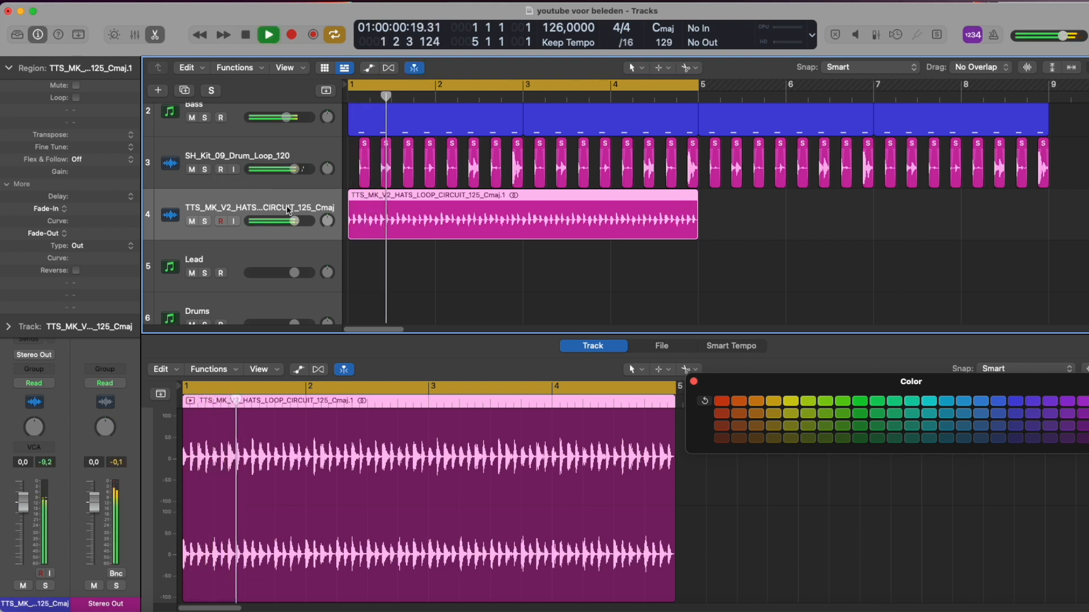
left_click_drag(294, 221, 273, 221)
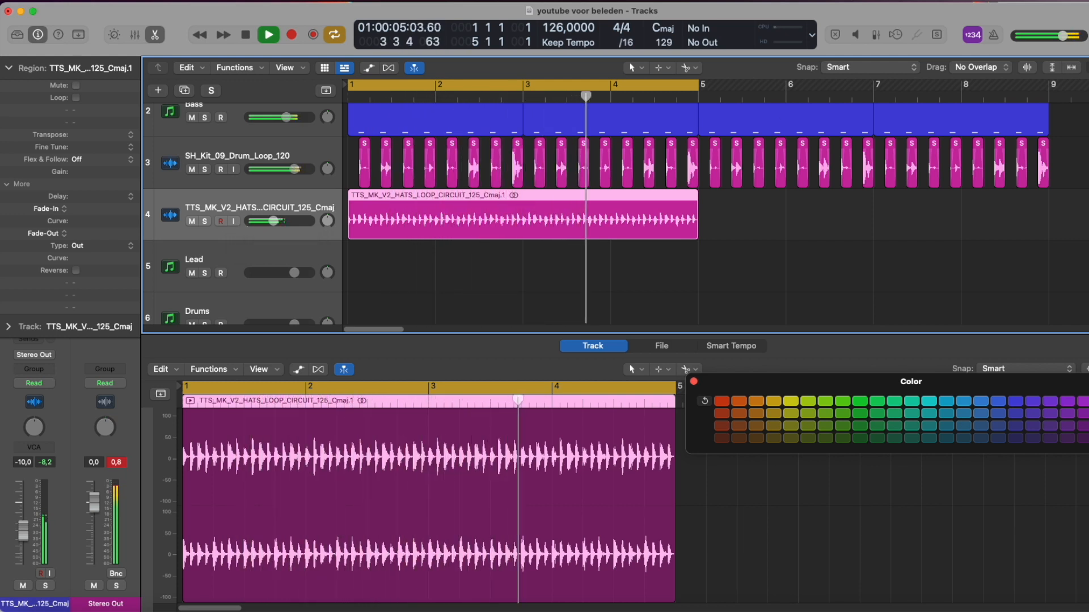
key("space")
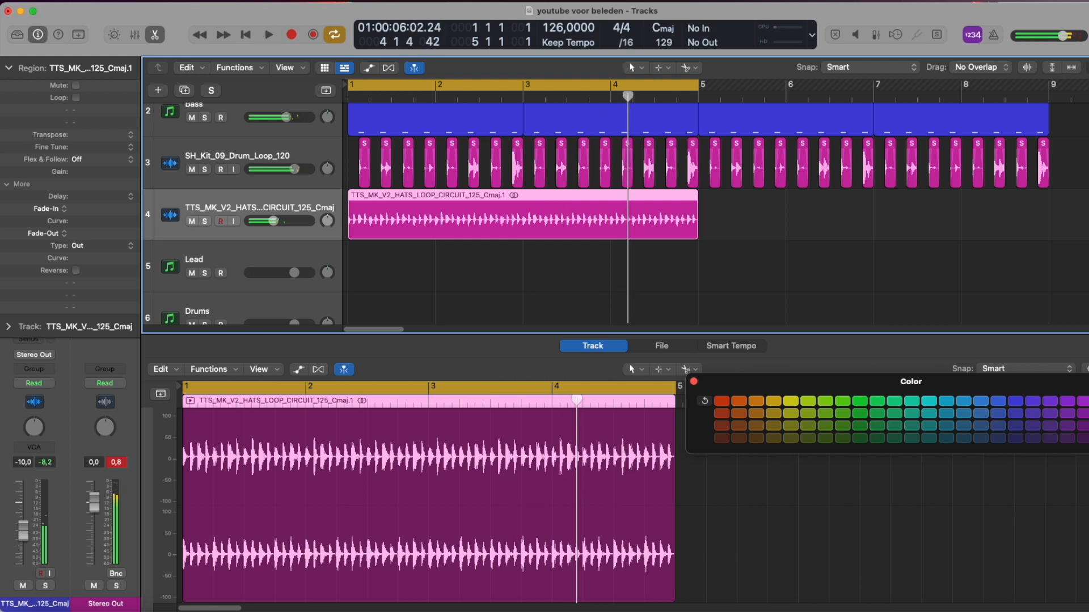
scroll(697, 213, "up", 3)
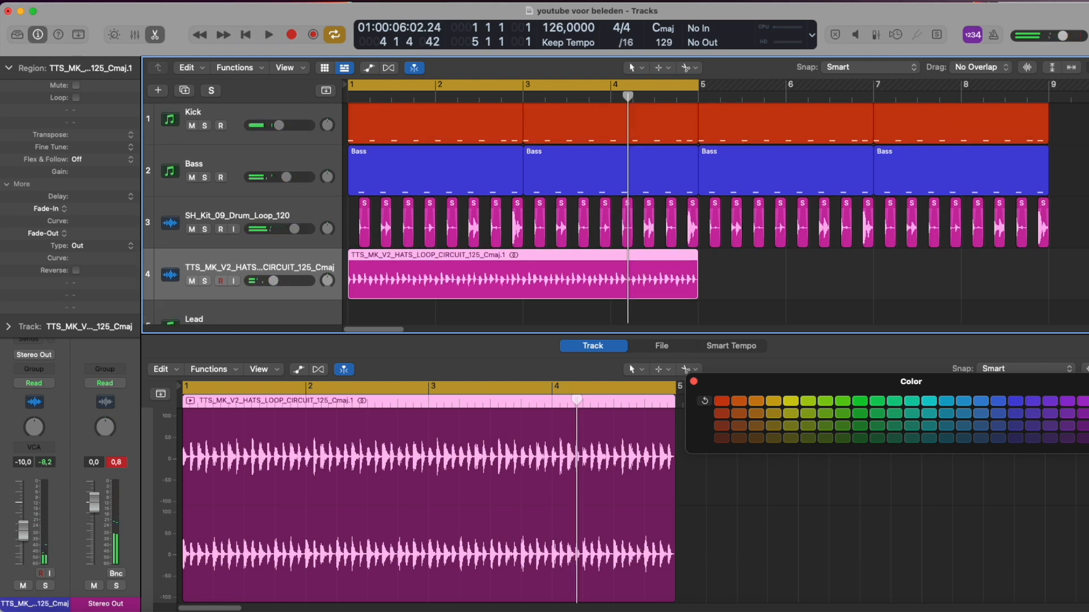
Examine how the hats loop's hits line up with the drum loop slices around bar 4.
key("super+Down")
key("super+Down")
key("super+Right")
key("super+Right")
key("super+Right")
key("super+Right")
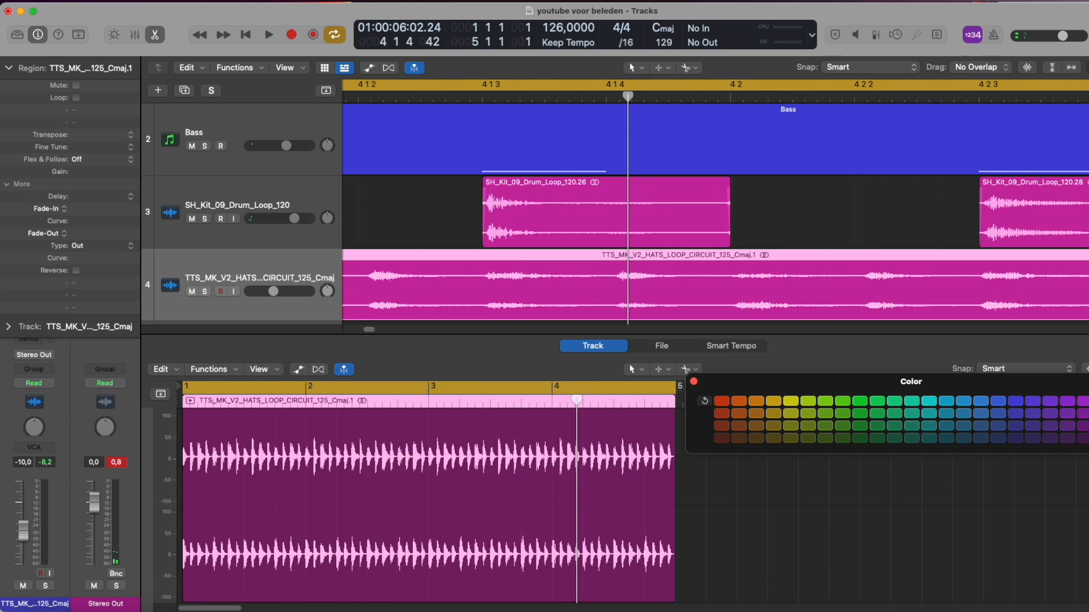
scroll(854, 214, "left", 5)
scroll(851, 214, "left", 4)
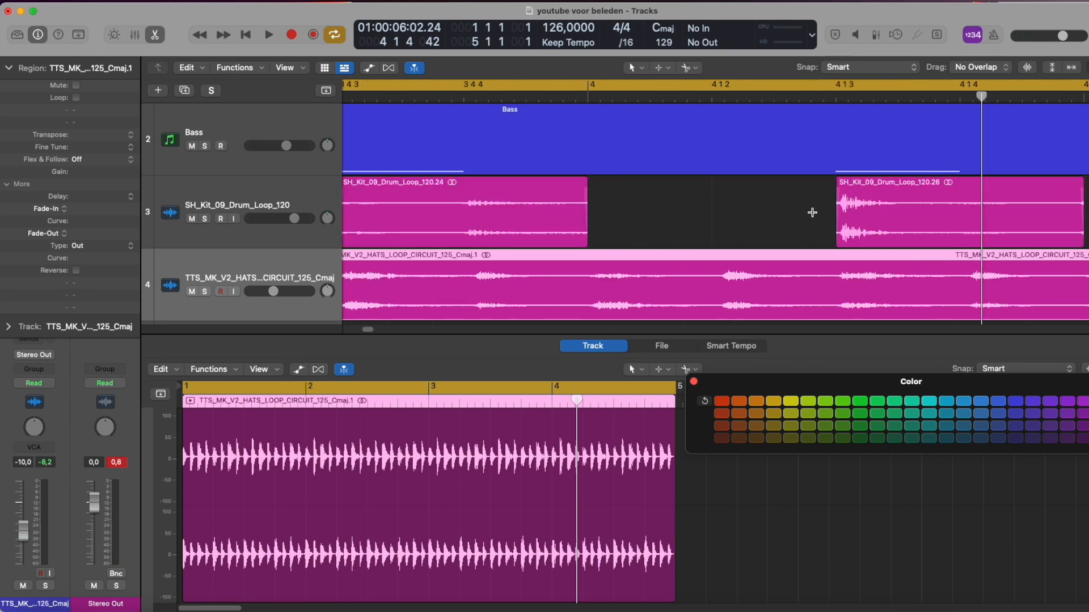
key("super+Left")
key("super+Left")
key("super+Left")
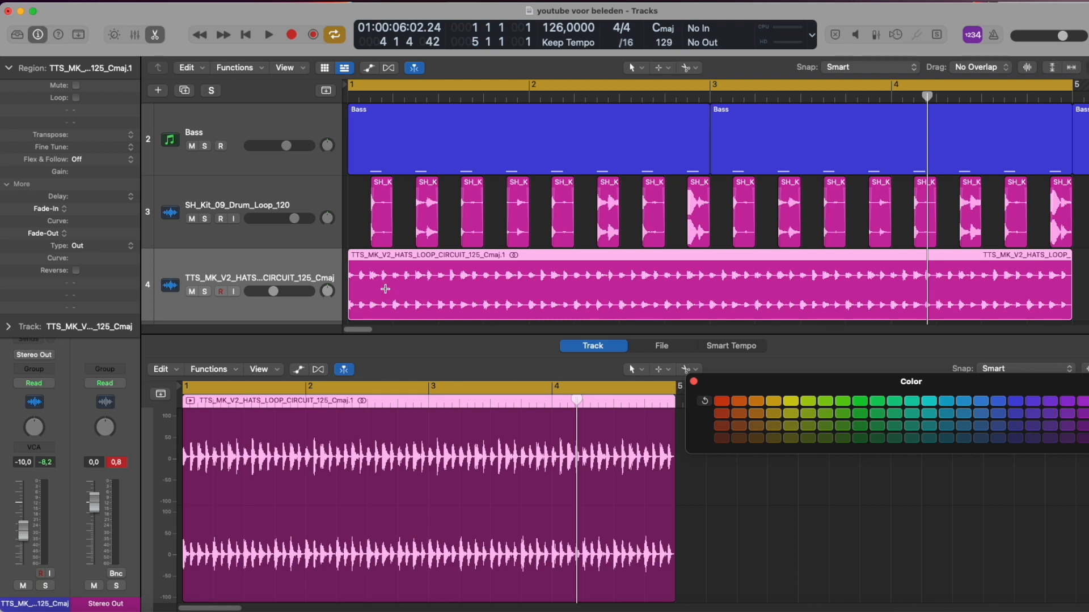
Try dividing the hats loop once at position 1 1 3, the start of the first drum loop slice, and undo the cut.
left_click_drag(369, 306, 368, 311)
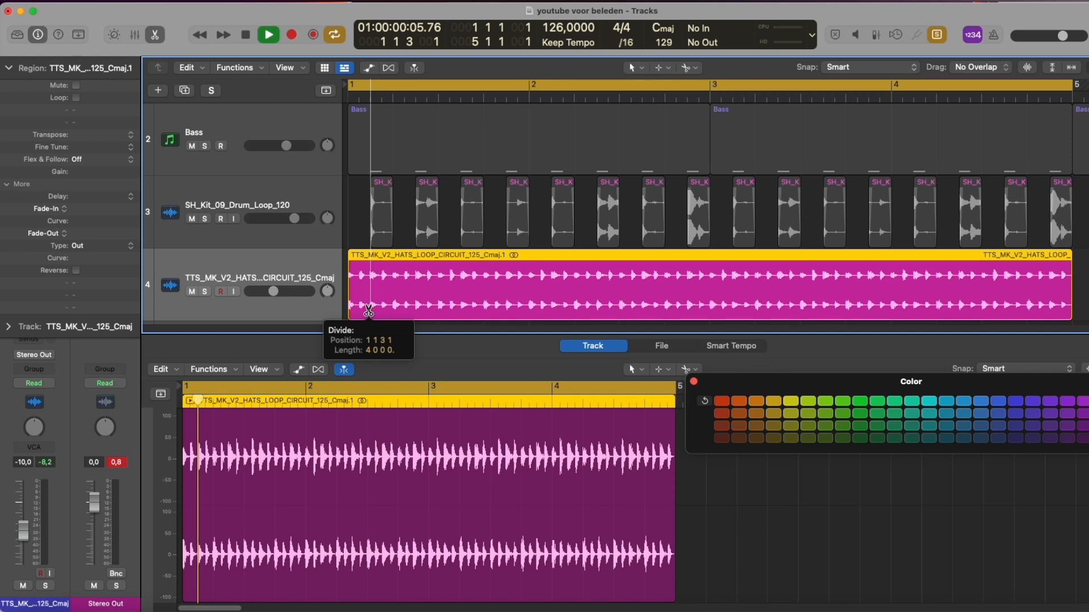
left_click_drag(369, 310, 370, 306)
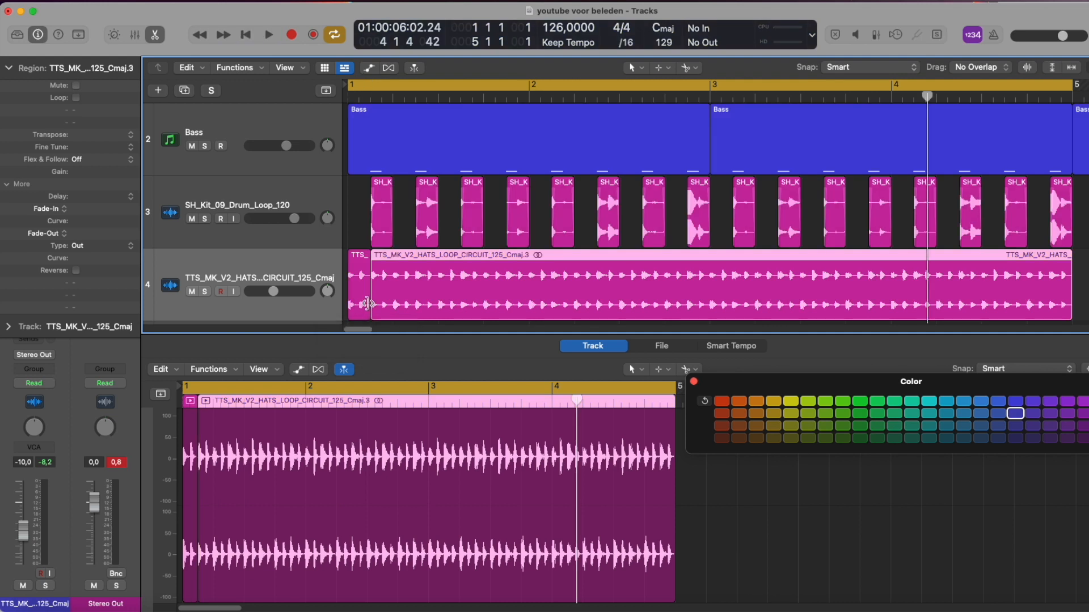
key("super+z")
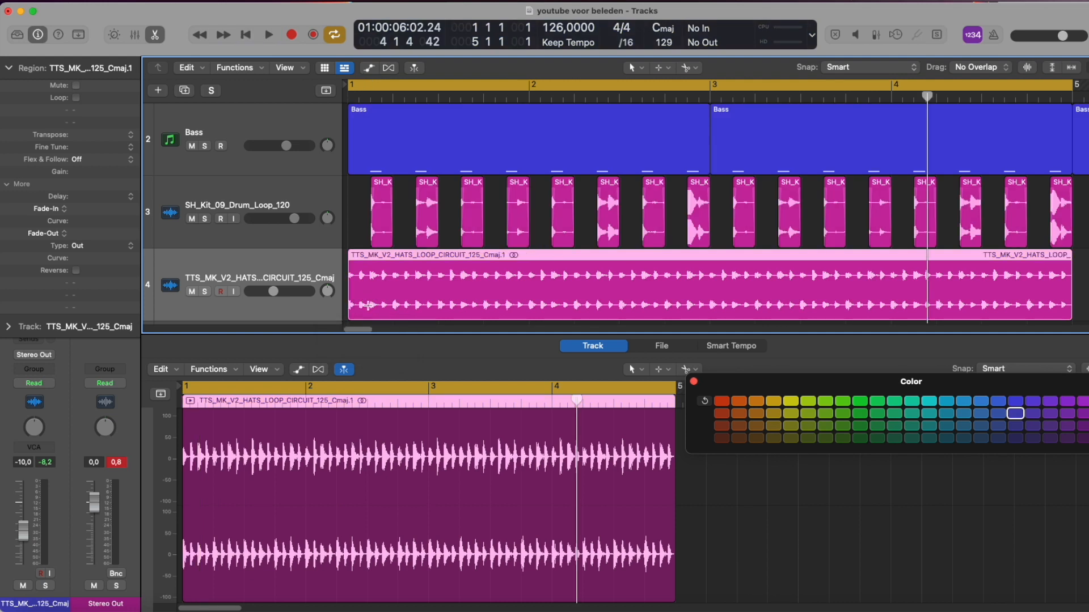
Try dividing the hats loop into equal slices, first eighth-note long and then three eighth notes long, restoring the whole region each time.
left_click_drag(368, 305, 371, 312)
key("alt")
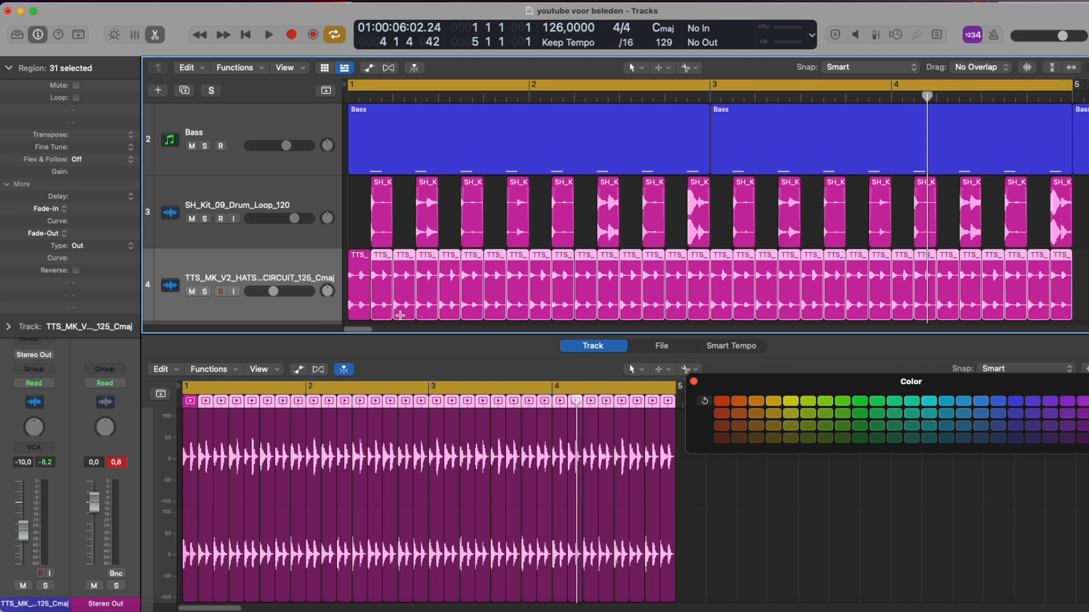
left_click(1085, 261)
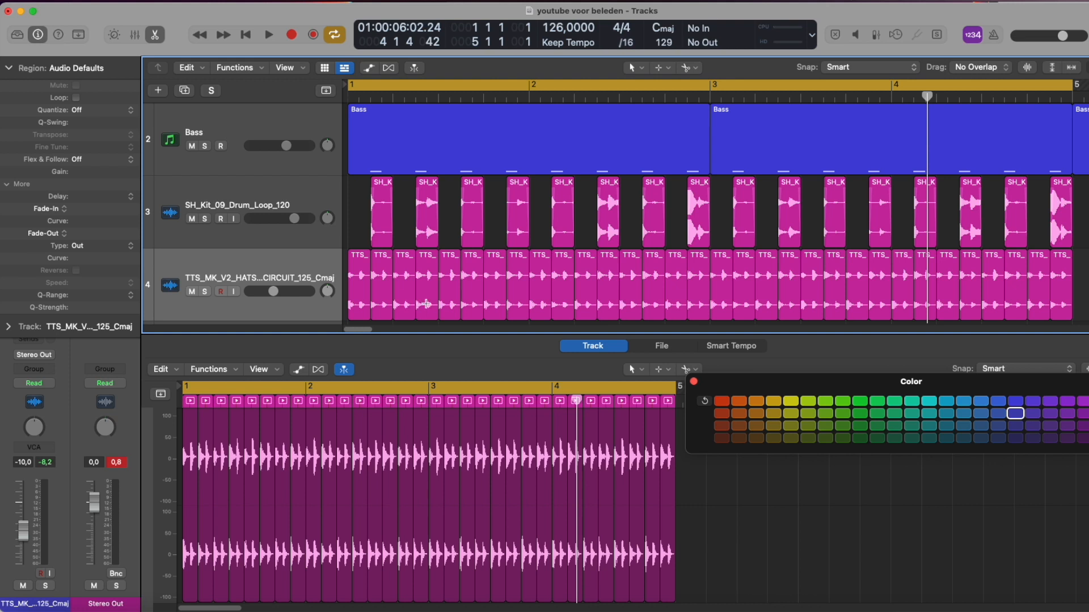
key("super+j")
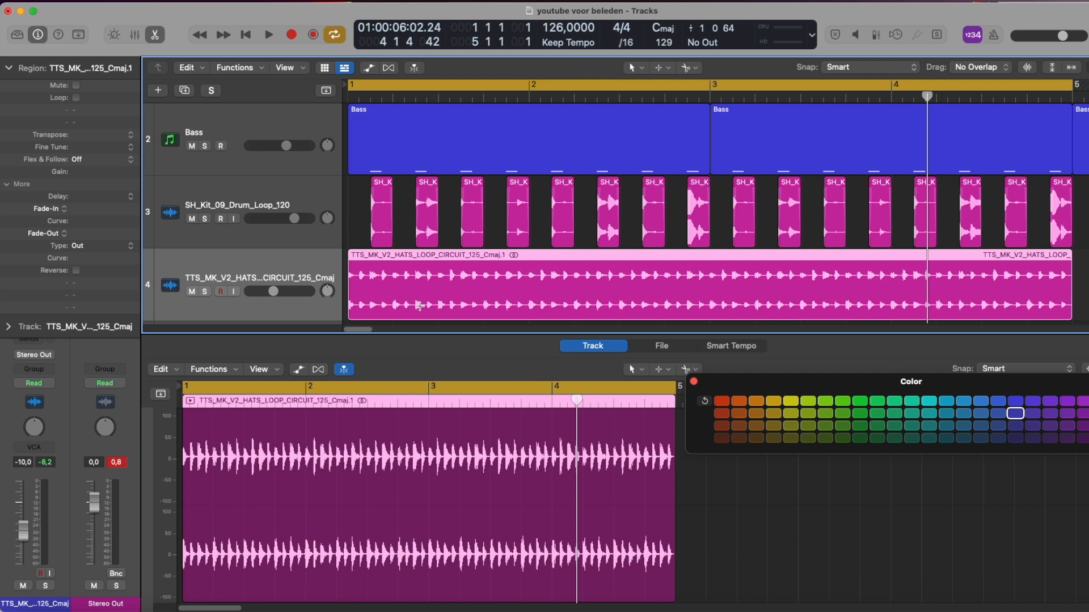
left_click(418, 307, "alt")
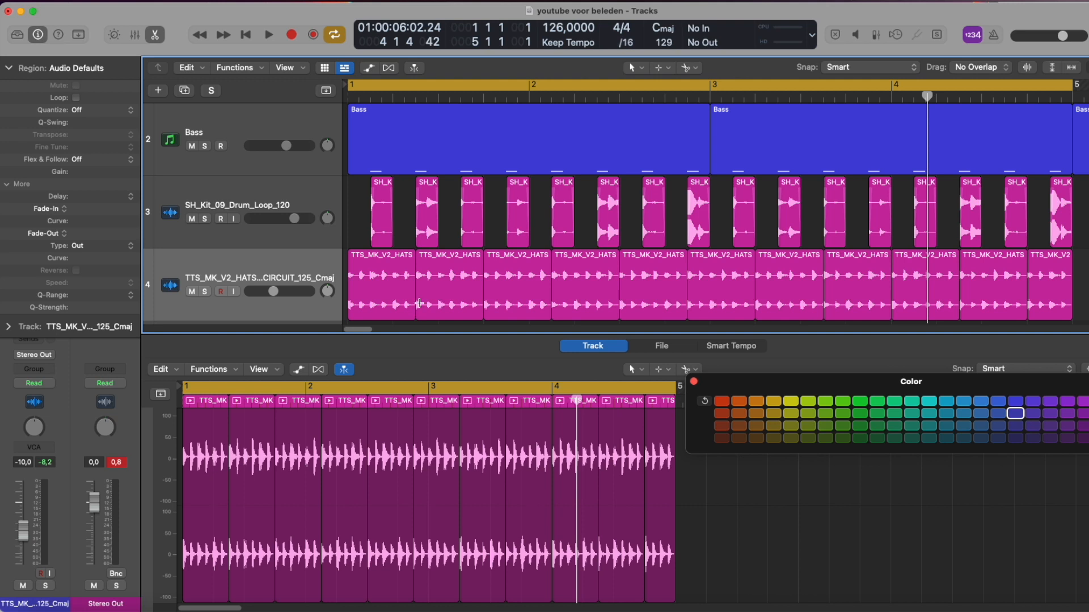
key("super+z")
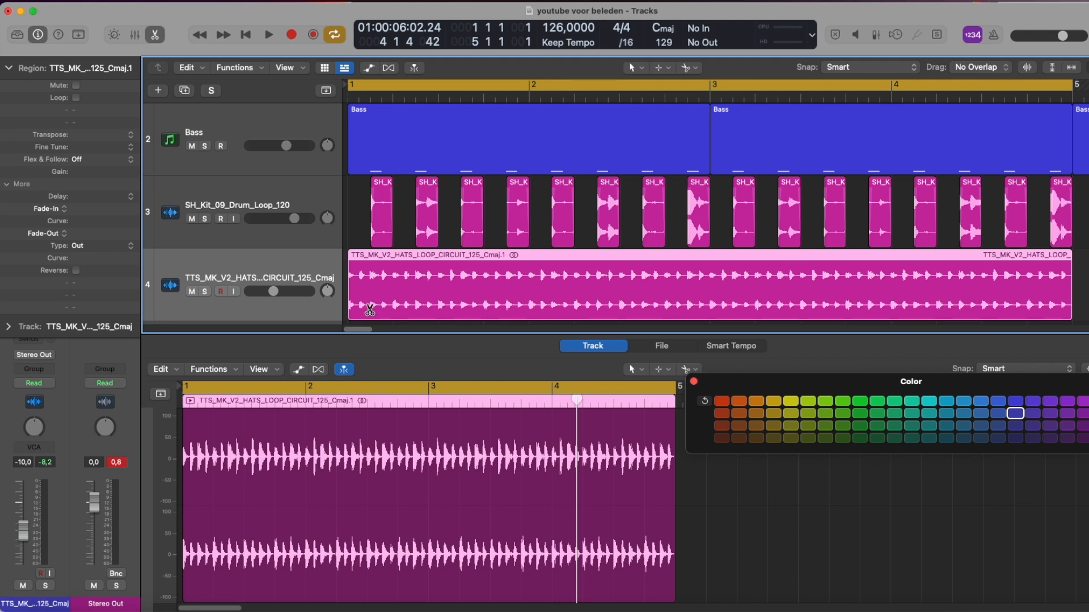
Cut a short piece out of the hats loop at the start of every drum loop slice across all four bars.
left_click(370, 306)
left_click_drag(373, 317, 1062, 311)
left_click(417, 310)
right_click(462, 310)
right_click(508, 310)
right_click(552, 310)
right_click(598, 311)
right_click(646, 312)
right_click(688, 311)
right_click(733, 311)
right_click(779, 312)
key("super+z")
right_click(824, 312)
right_click(870, 312)
right_click(914, 311)
right_click(959, 311)
right_click(1006, 309)
right_click(1051, 310)
Select all the hats slices and give them a fade-in of 1 and a fade-out of 2.
left_click_drag(1087, 265, 312, 305)
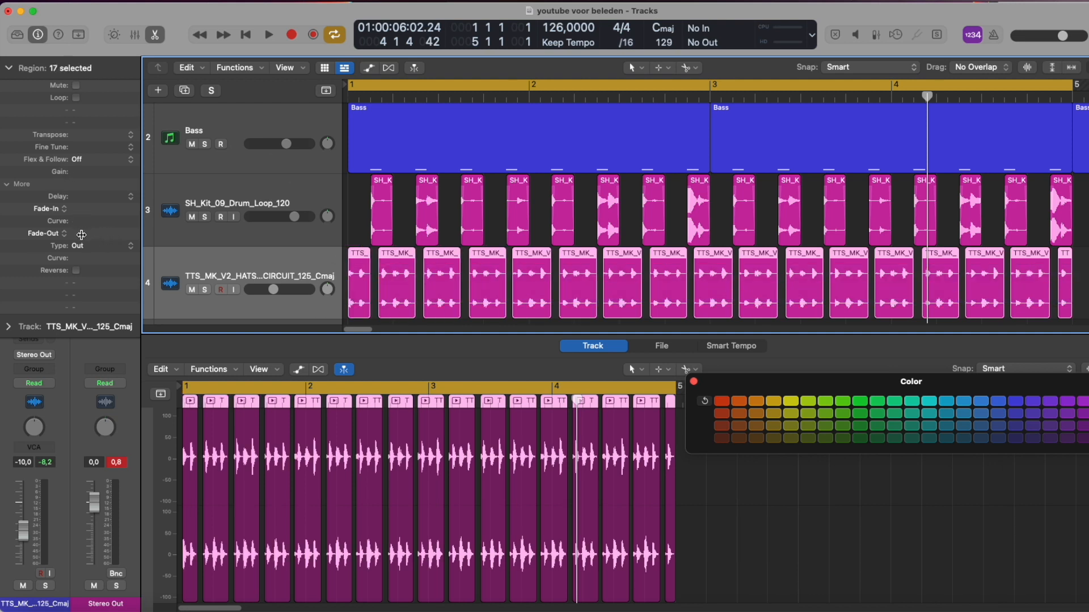
left_click_drag(83, 236, 83, 236)
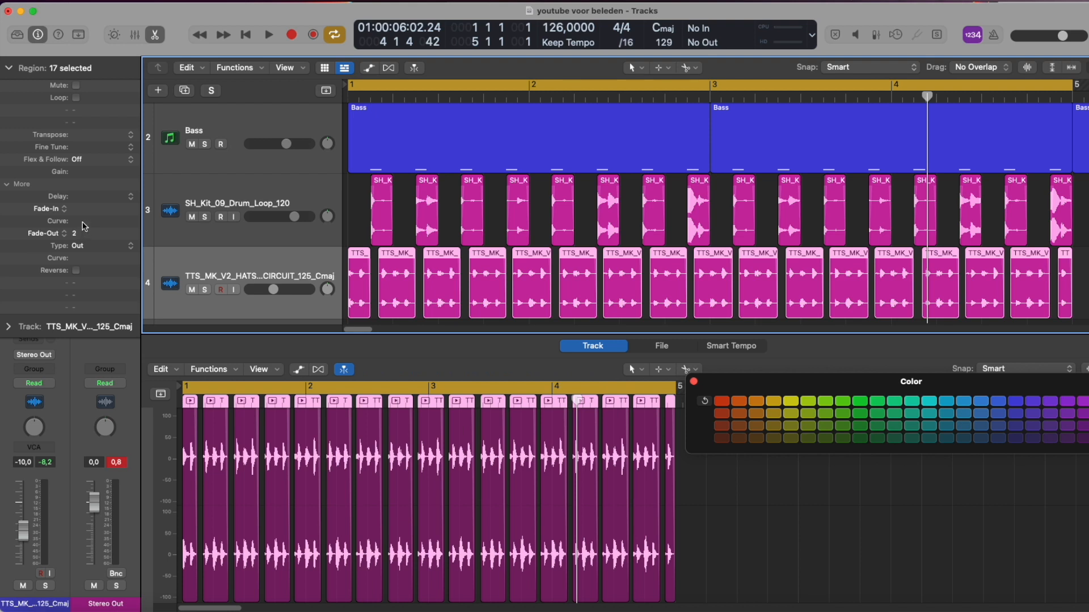
left_click_drag(81, 208, 81, 205)
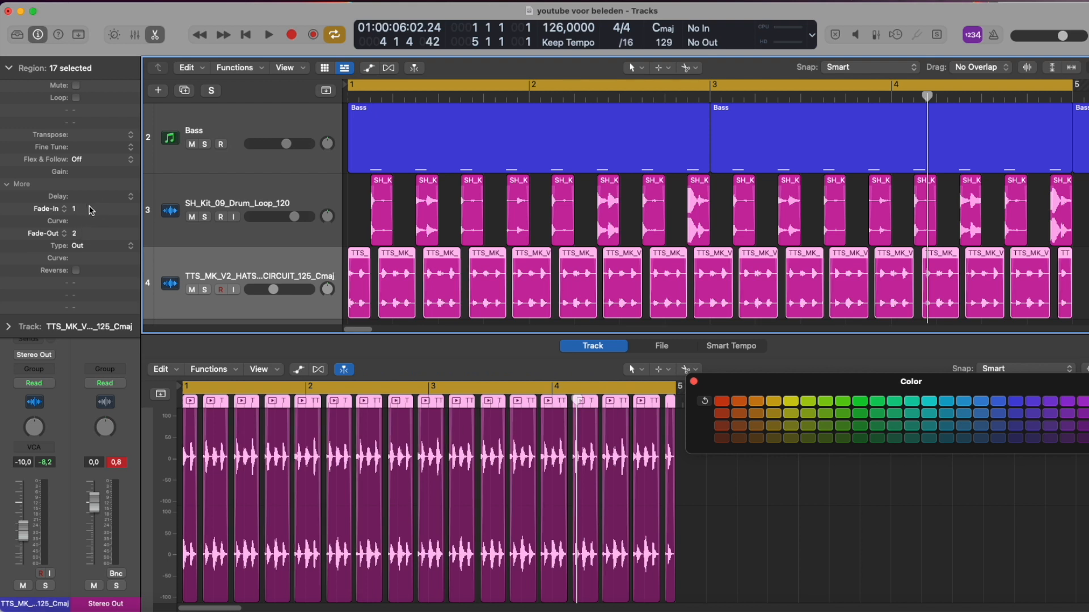
left_click_drag(95, 208, 91, 239)
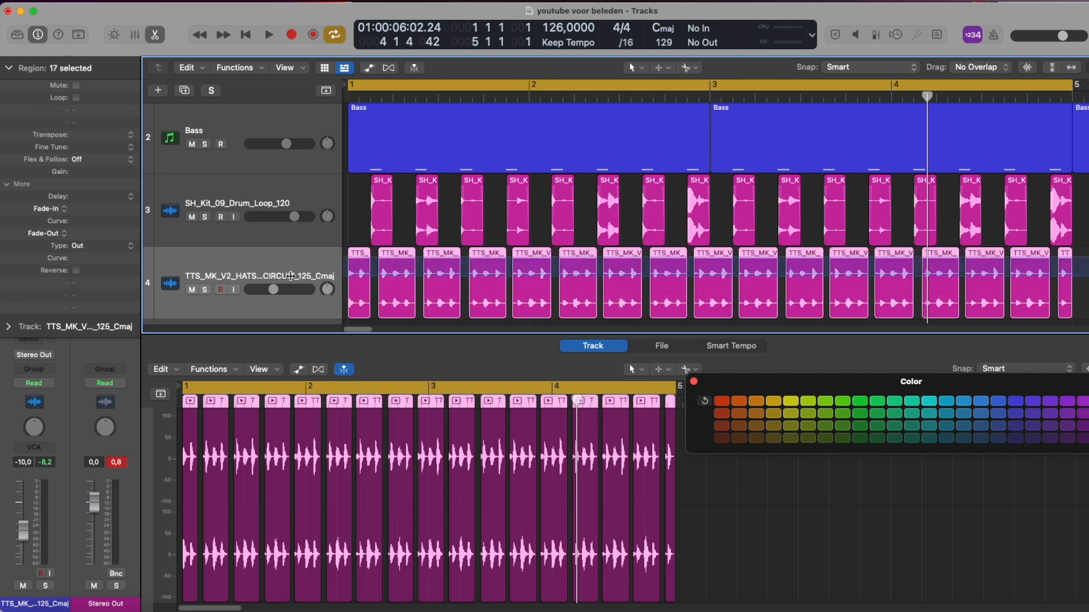
left_click_drag(84, 211, 81, 227)
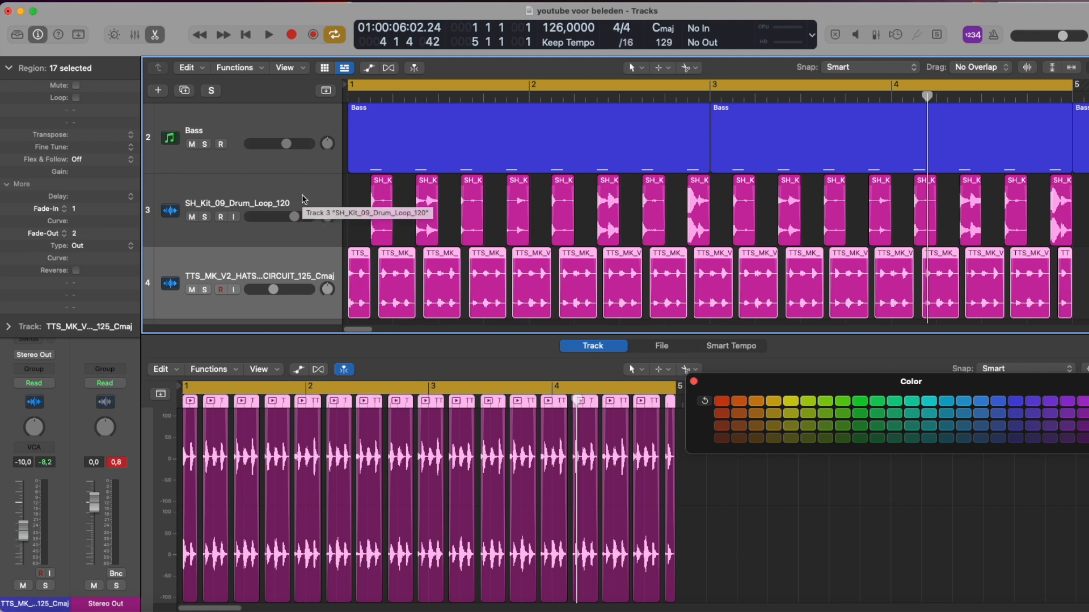
Lower the hats loop track's volume to -11.0 dB during playback.
key("space")
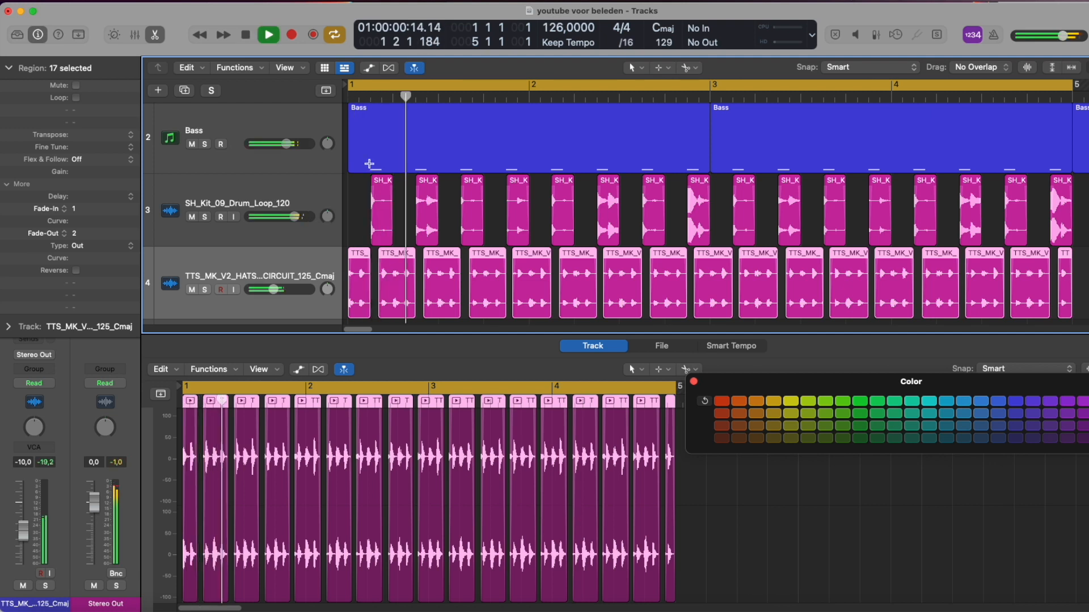
left_click_drag(273, 291, 270, 293)
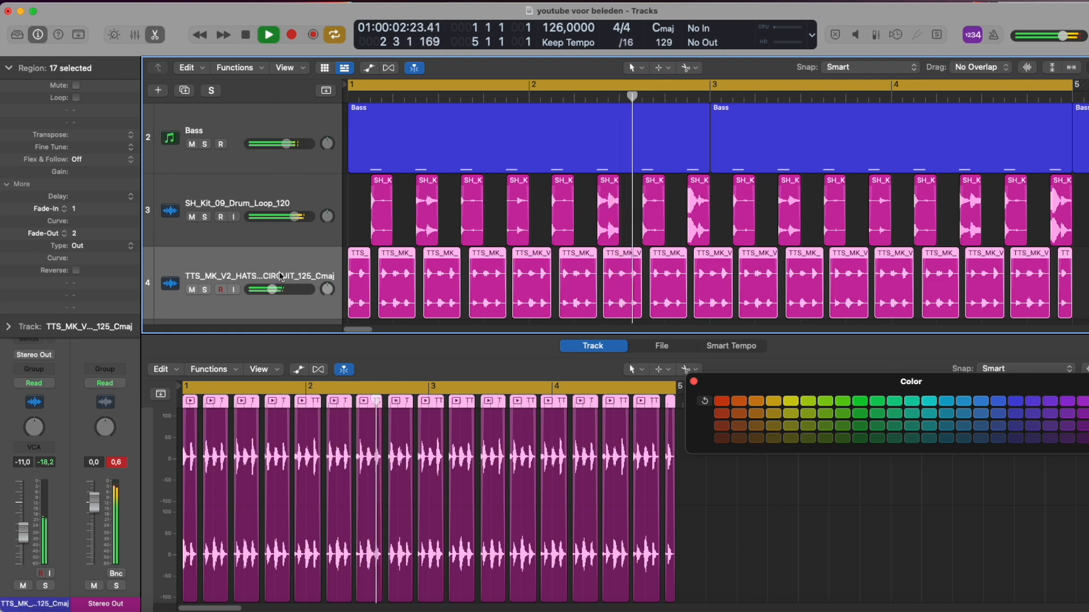
key("space")
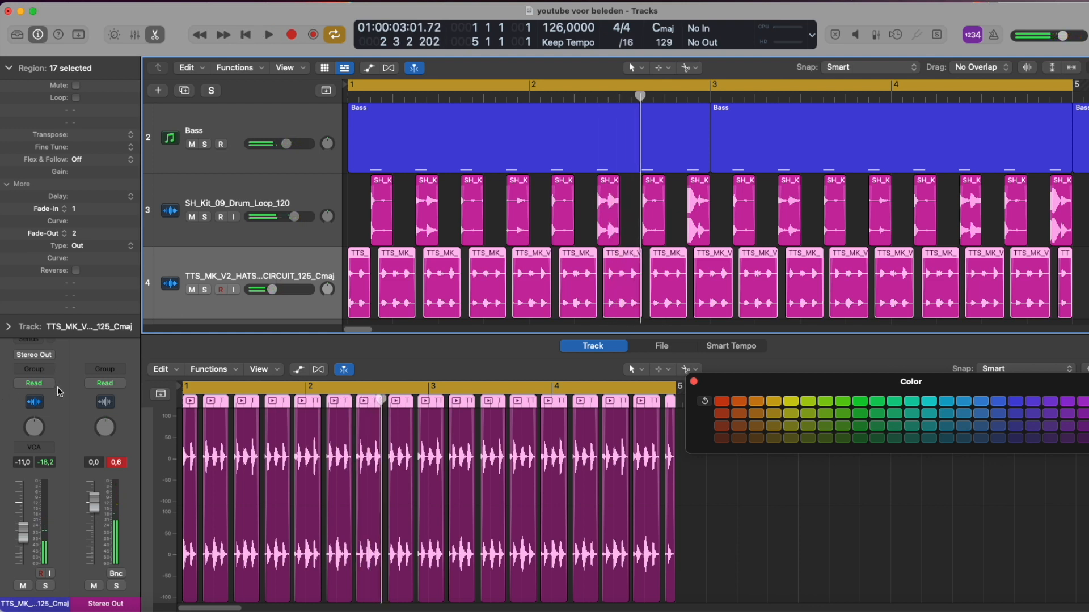
Insert the stereo version of Polyverse Wider as an audio effect on the hats loop track.
left_click(12, 70)
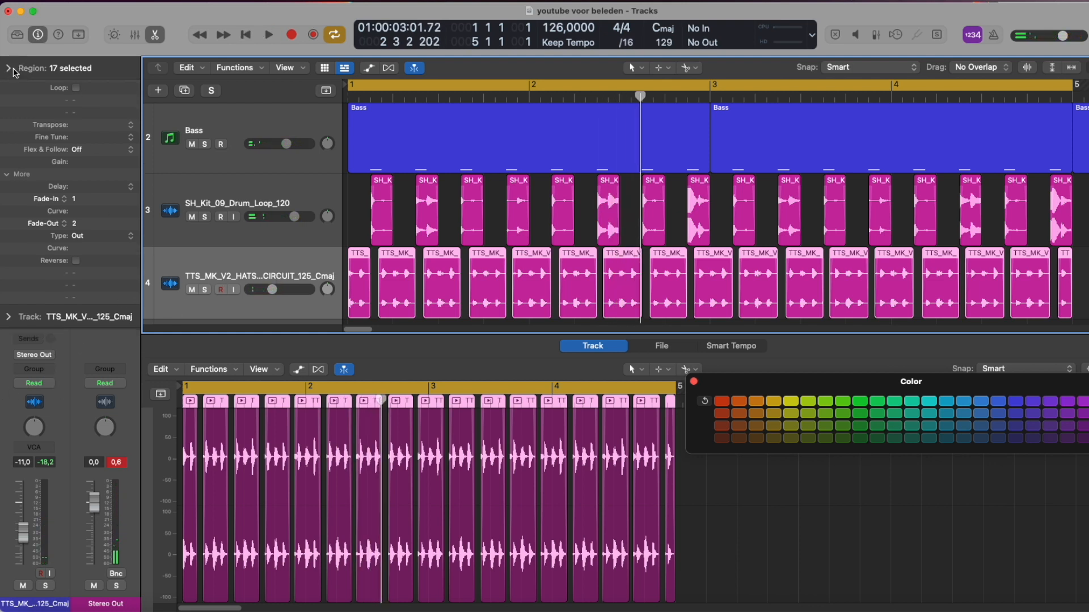
left_click(51, 321)
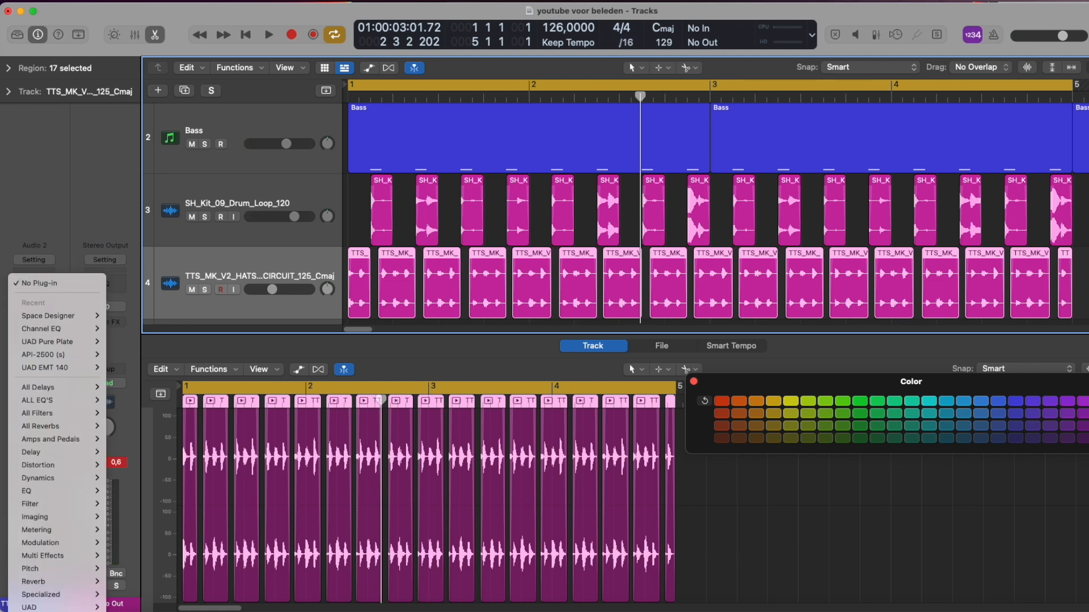
mouse_move(56, 611)
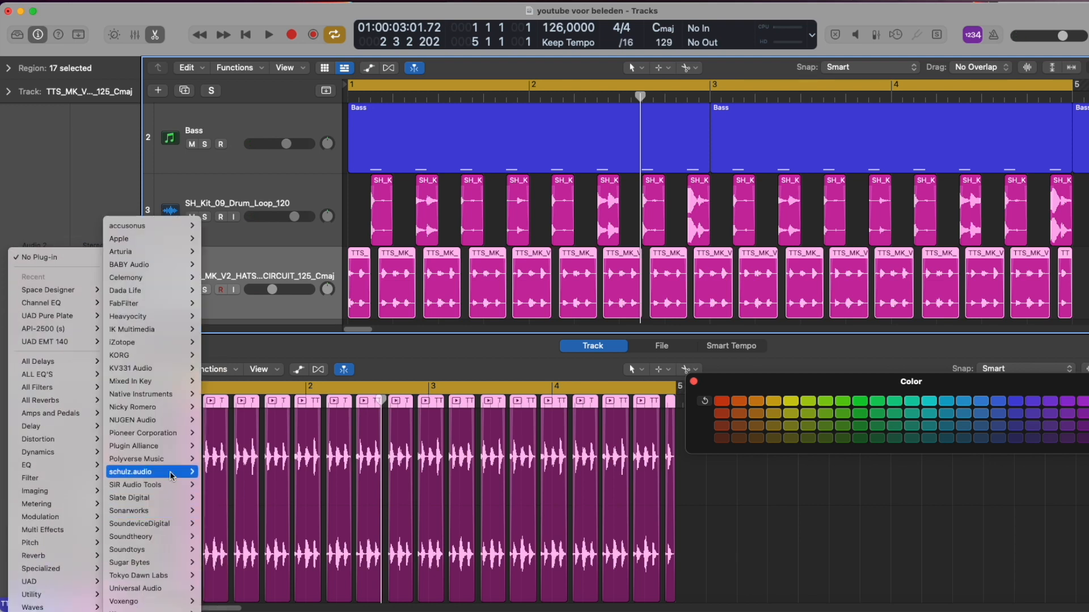
mouse_move(169, 483)
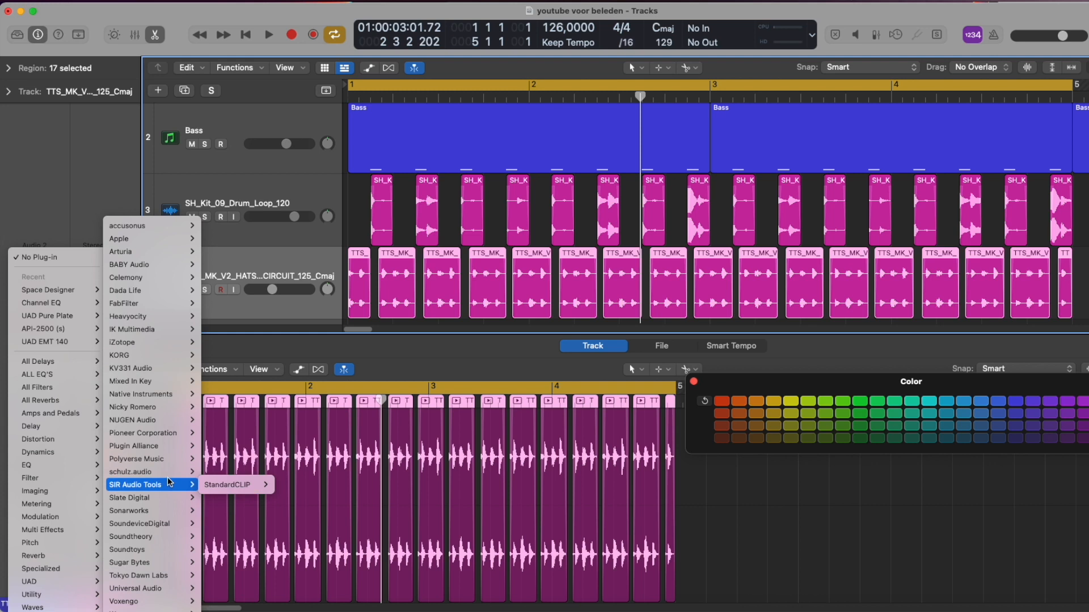
mouse_move(171, 459)
mouse_move(243, 487)
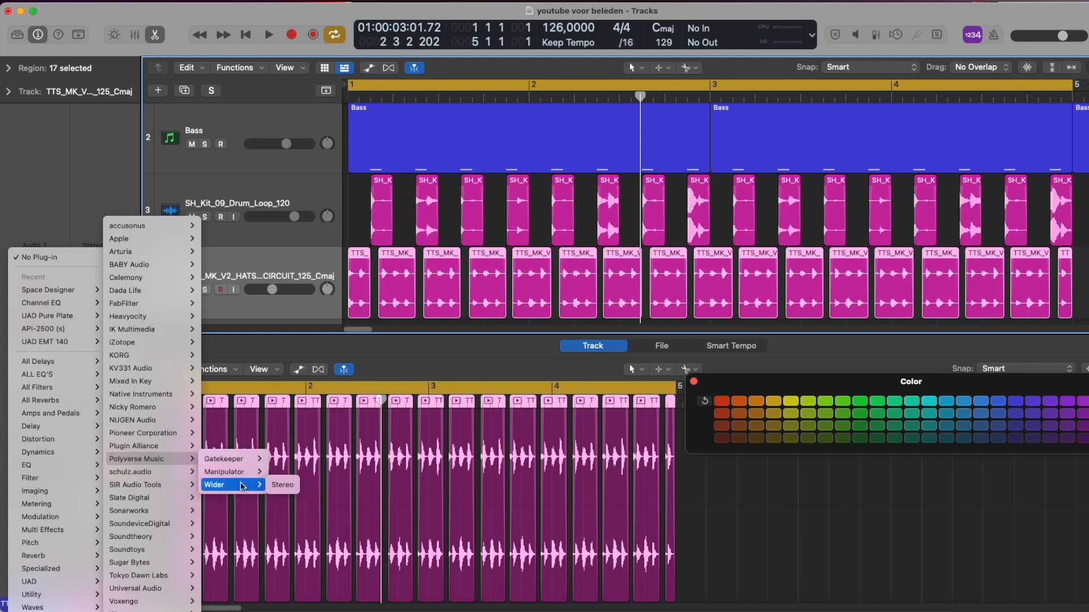
left_click(283, 485)
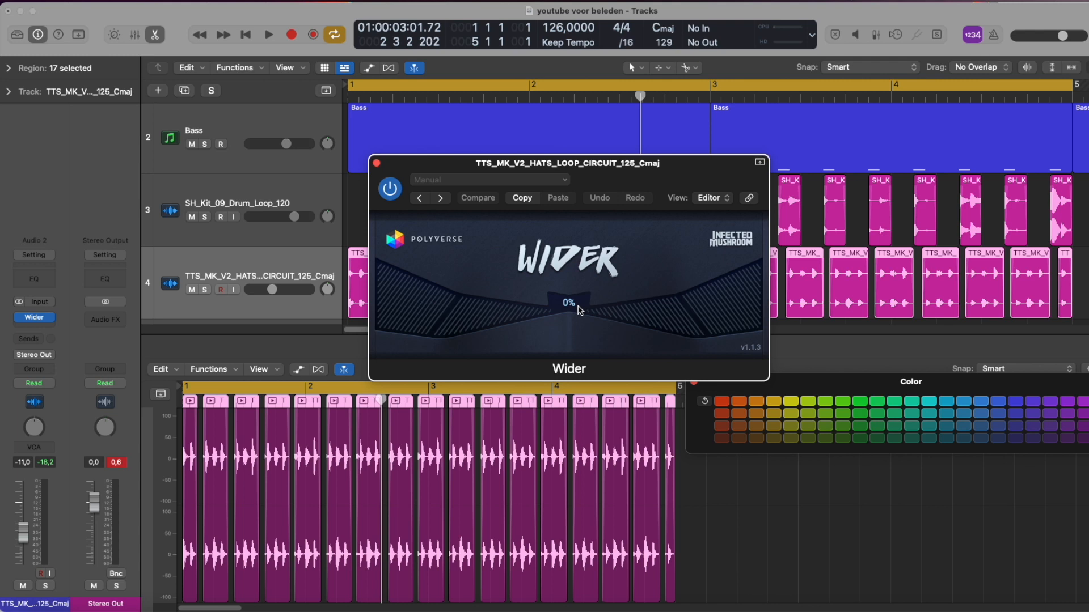
Set Wider's stereo width to 69% while listening to the loop.
left_click_drag(579, 310, 558, 251)
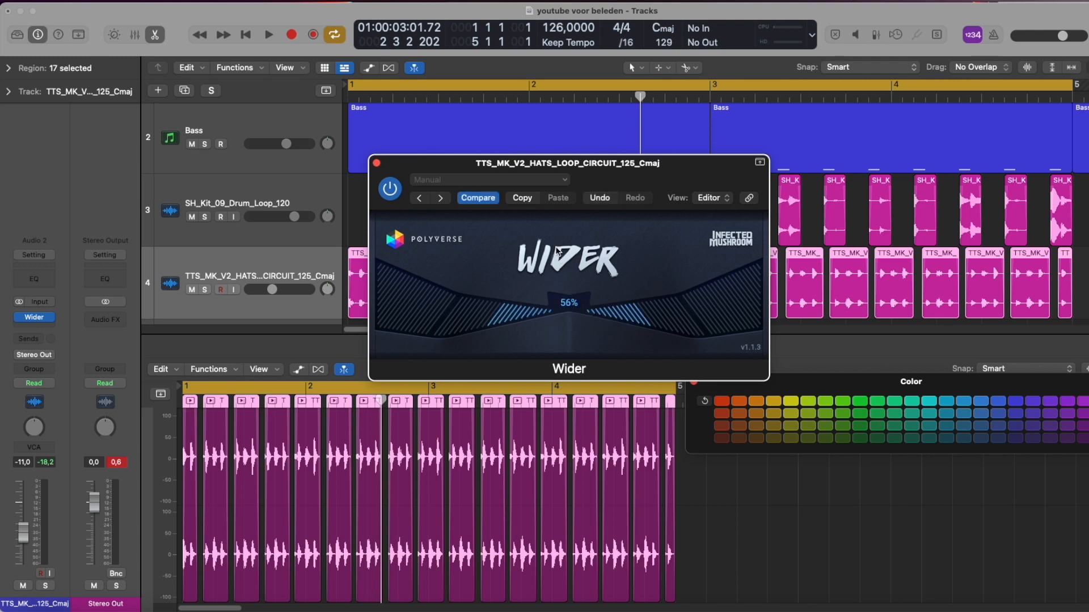
key("space")
left_click_drag(593, 187, 597, 365)
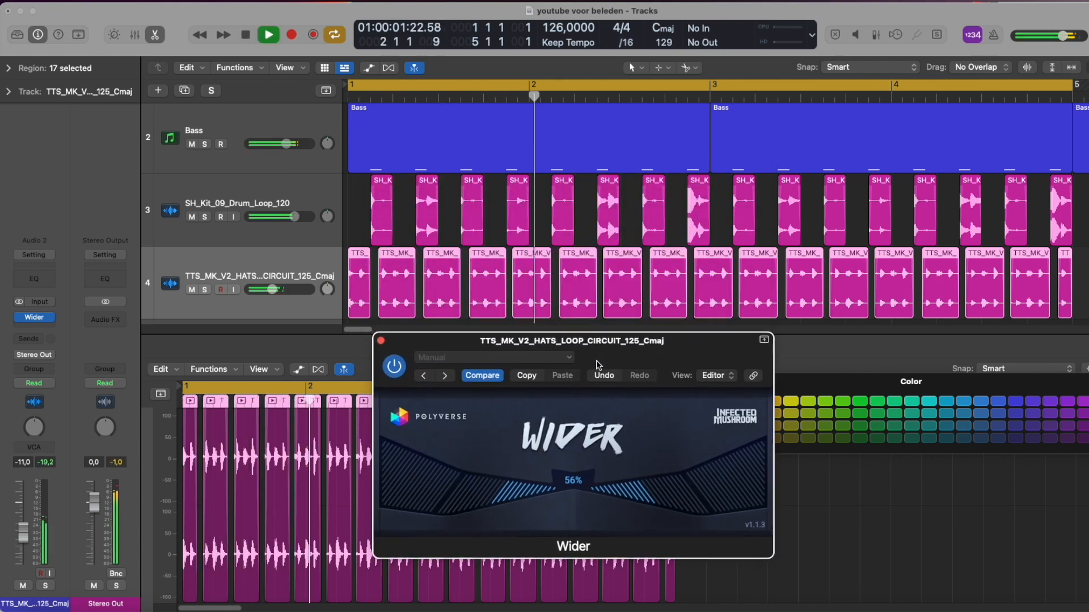
left_click_drag(575, 483, 577, 472)
key("space")
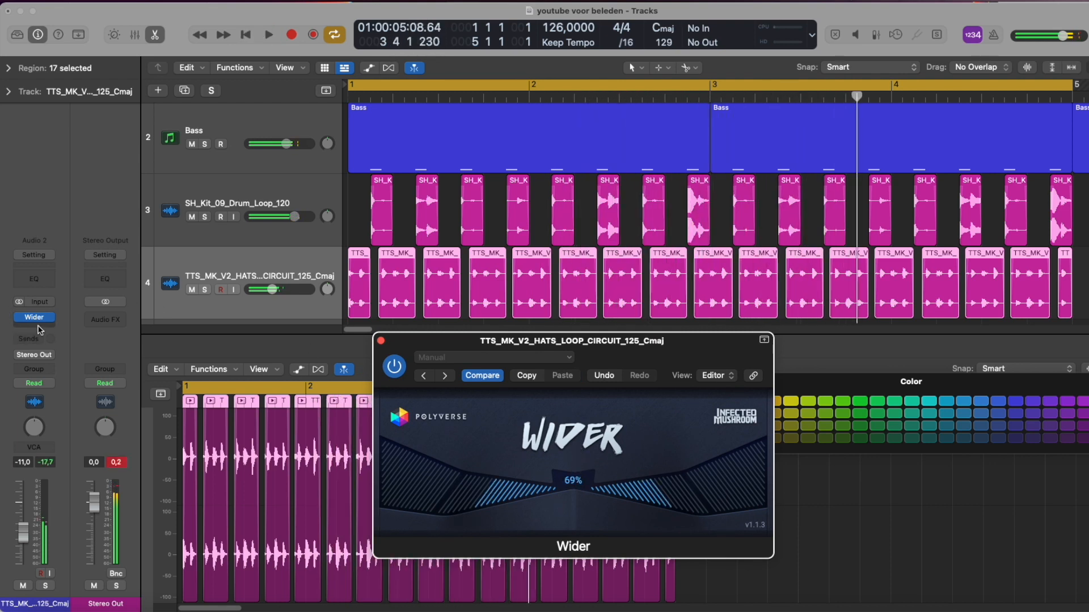
Insert a stereo Space Designer reverb after Wider on the hats track and lower its wet level to -28.0 dB during playback.
left_click(39, 328)
mouse_move(74, 374)
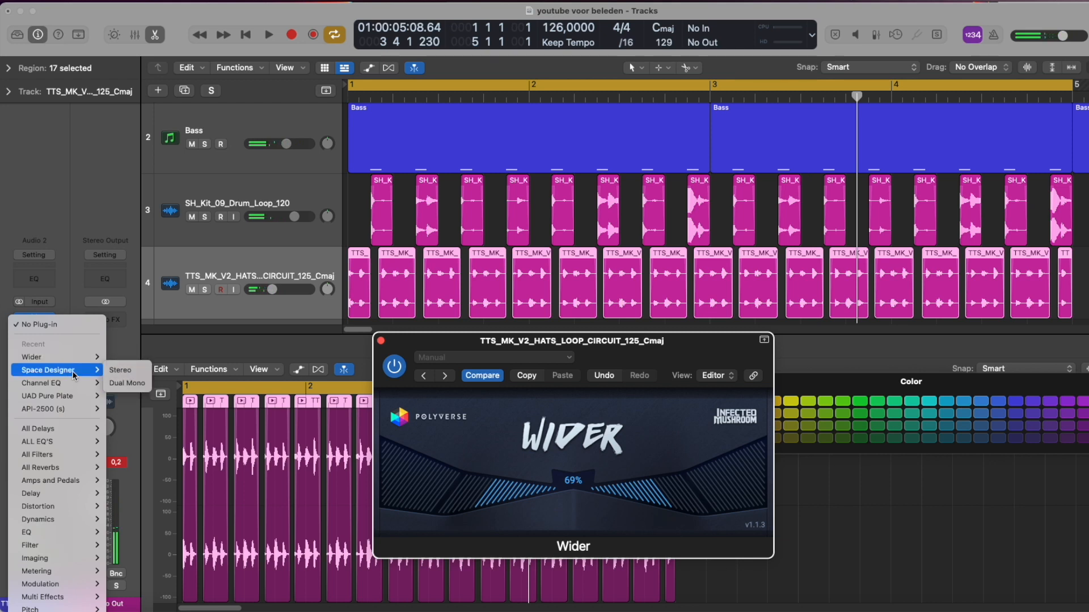
left_click(142, 370)
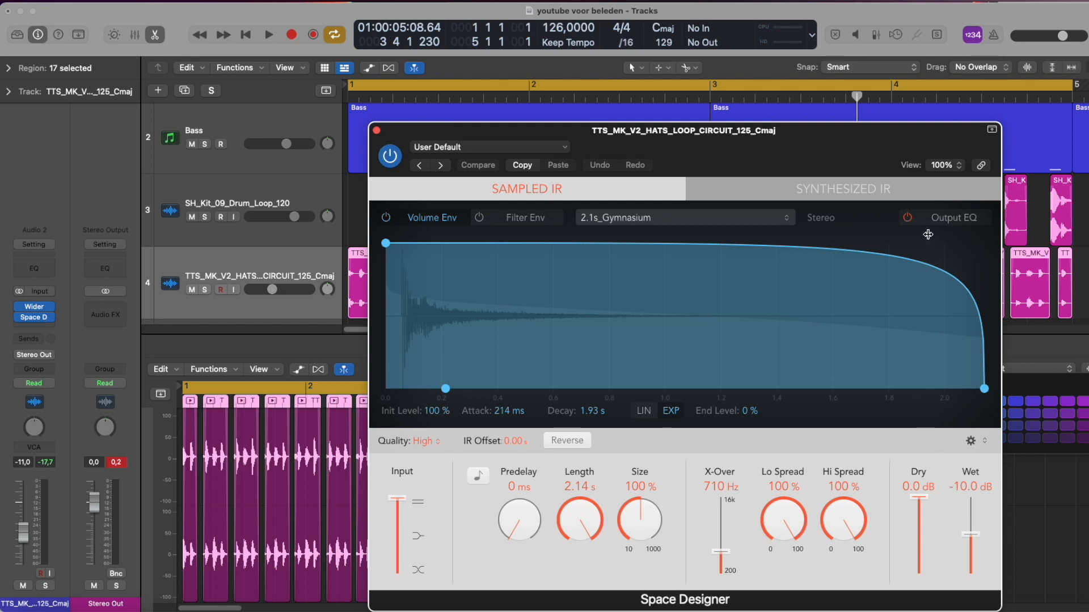
mouse_move(796, 138)
left_mouse_down()
mouse_move(730, 203)
mouse_move(799, 142)
left_mouse_up()
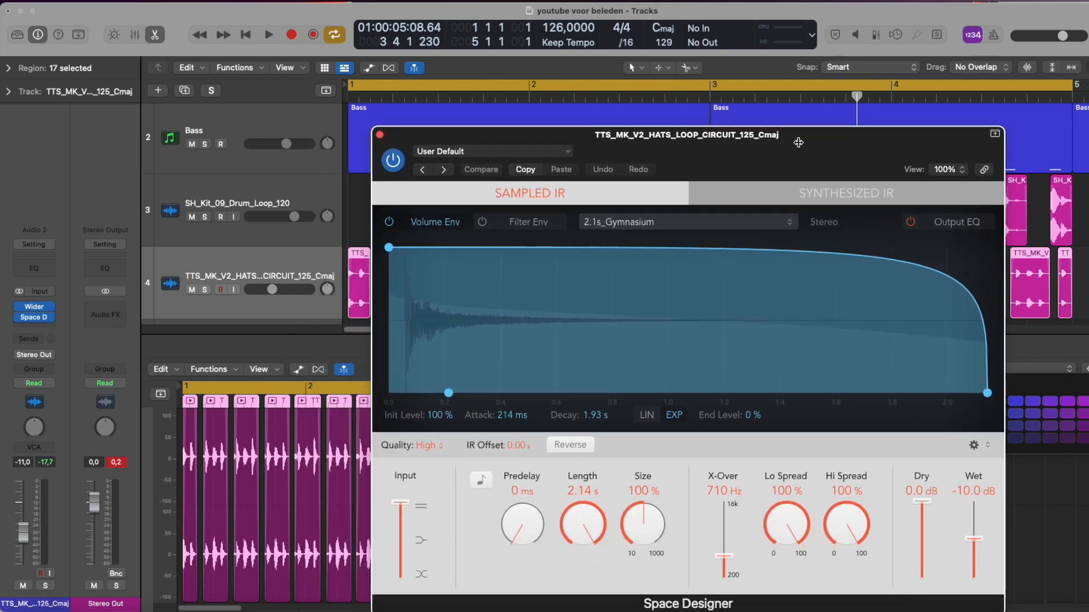
key("space")
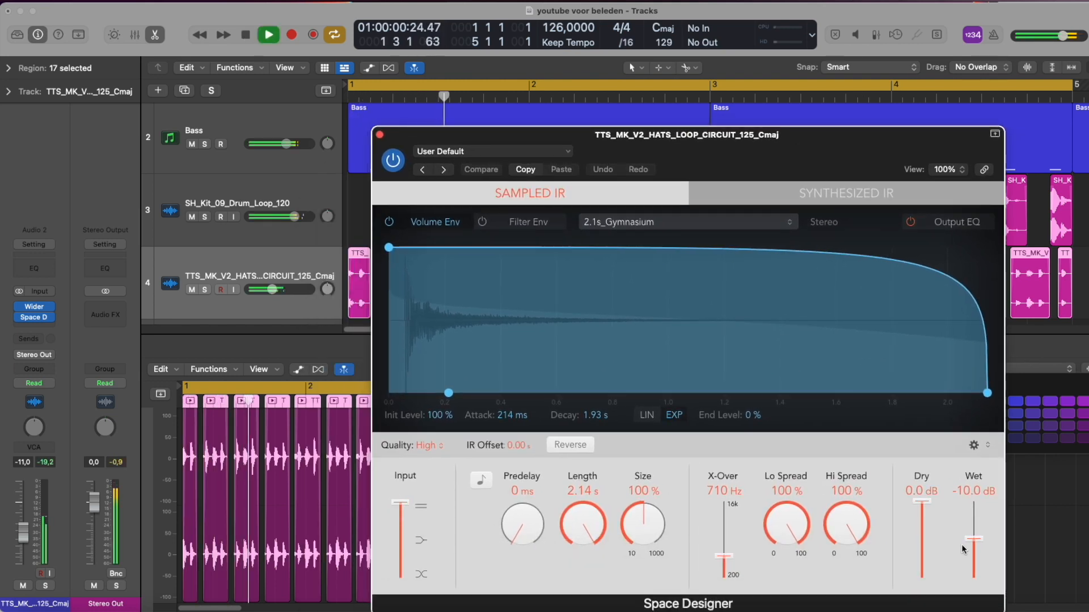
left_click_drag(974, 539, 974, 562)
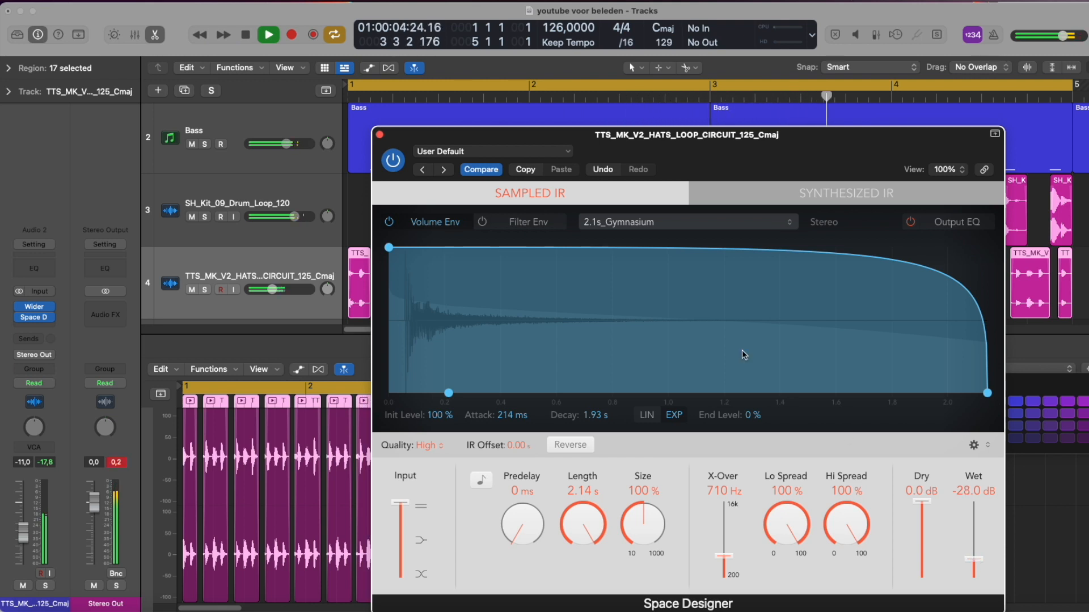
Compare the hats with Space Designer bypassed and enabled during playback.
left_click(400, 165)
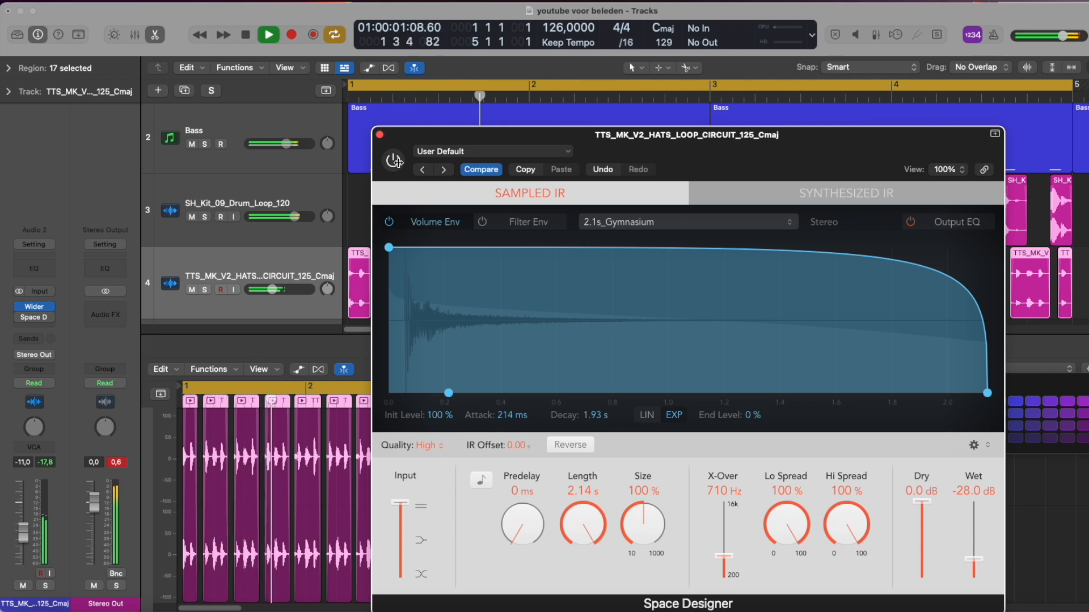
left_click(398, 163)
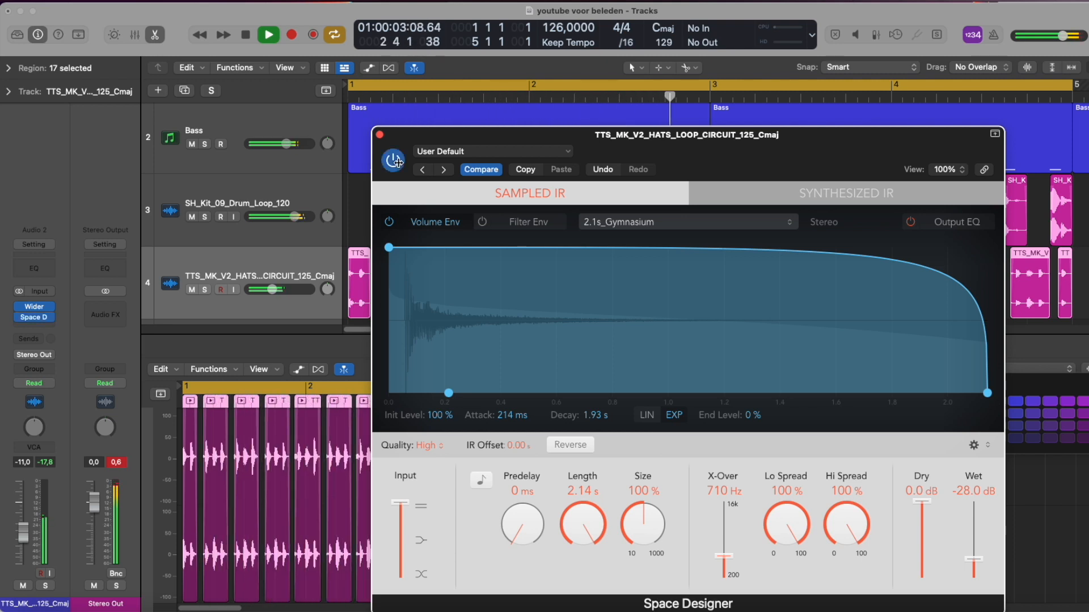
key("space")
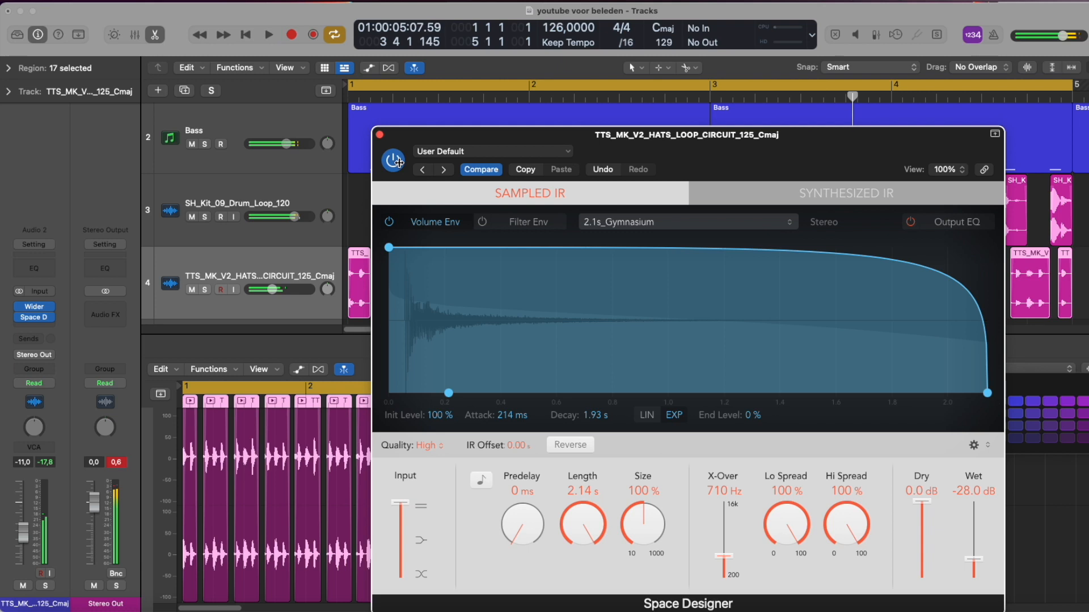
Close the Space Designer window and listen to the groove with the processed hats.
left_click_drag(409, 141, 395, 184)
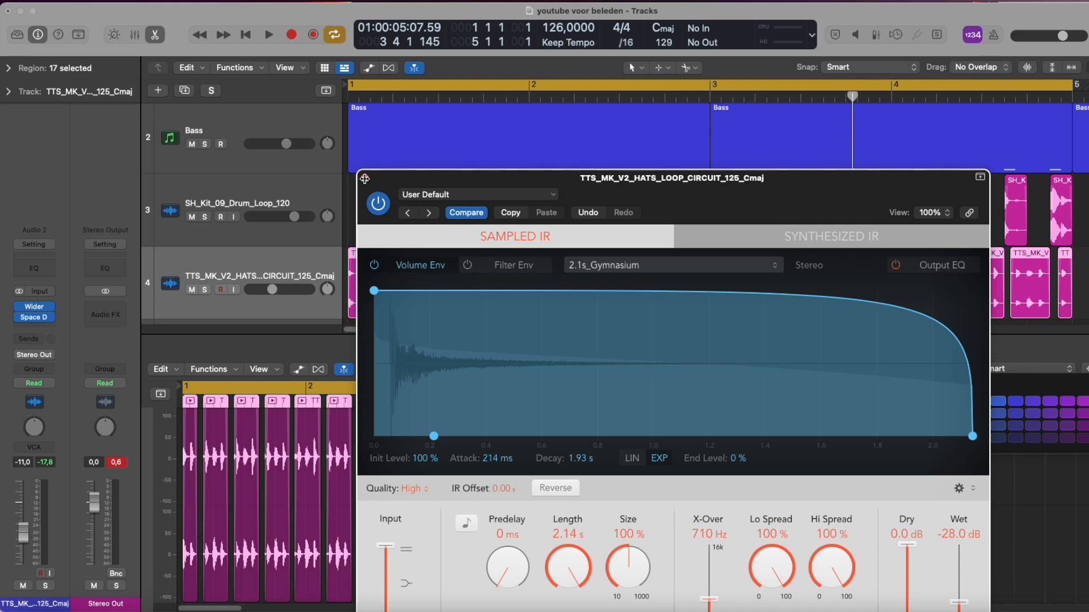
left_click(365, 179)
key("space")
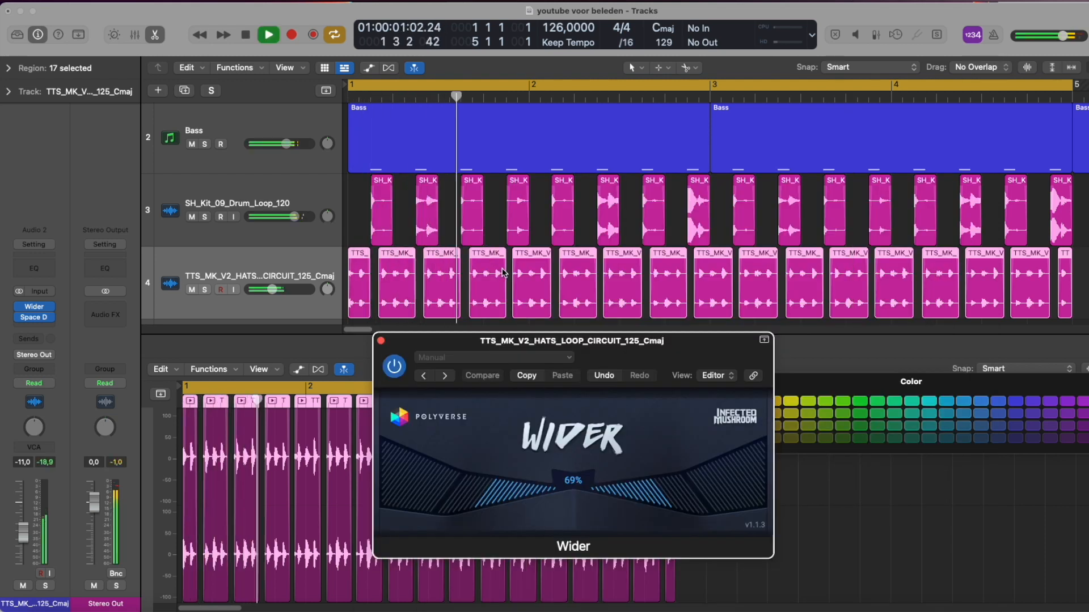
key("space")
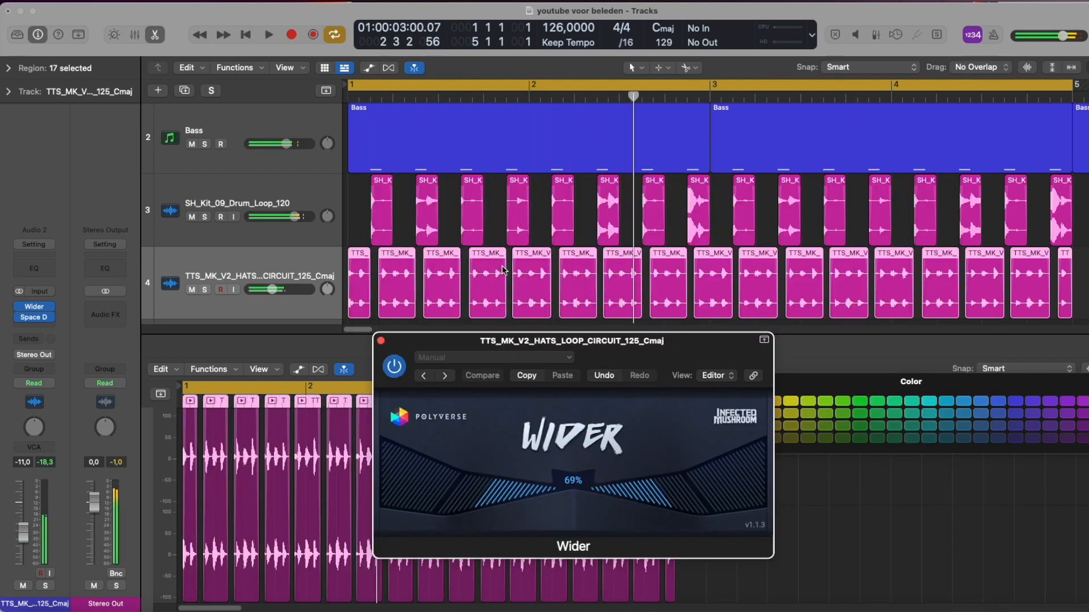